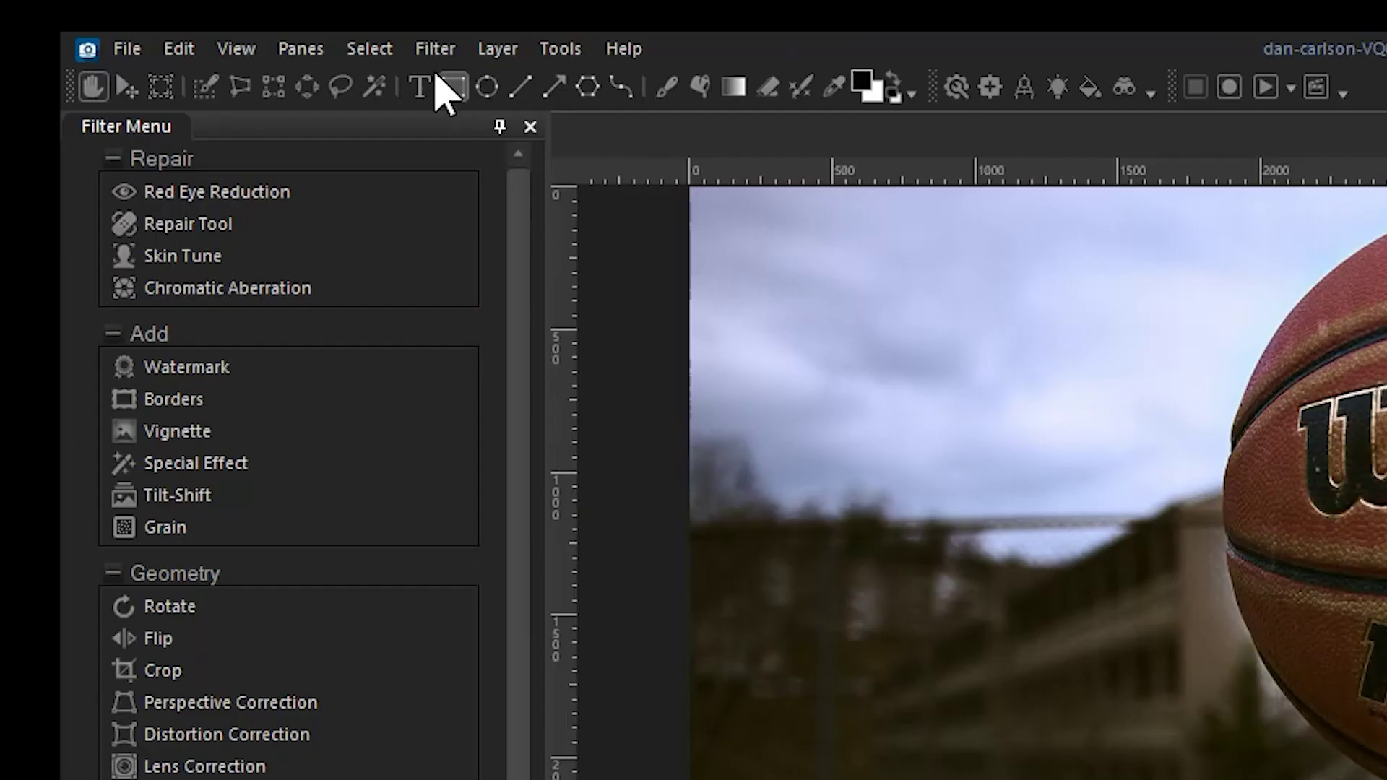
Step: Set the selection overlay to Selection Highlighted in red with an opacity of 75
left_click(383, 51)
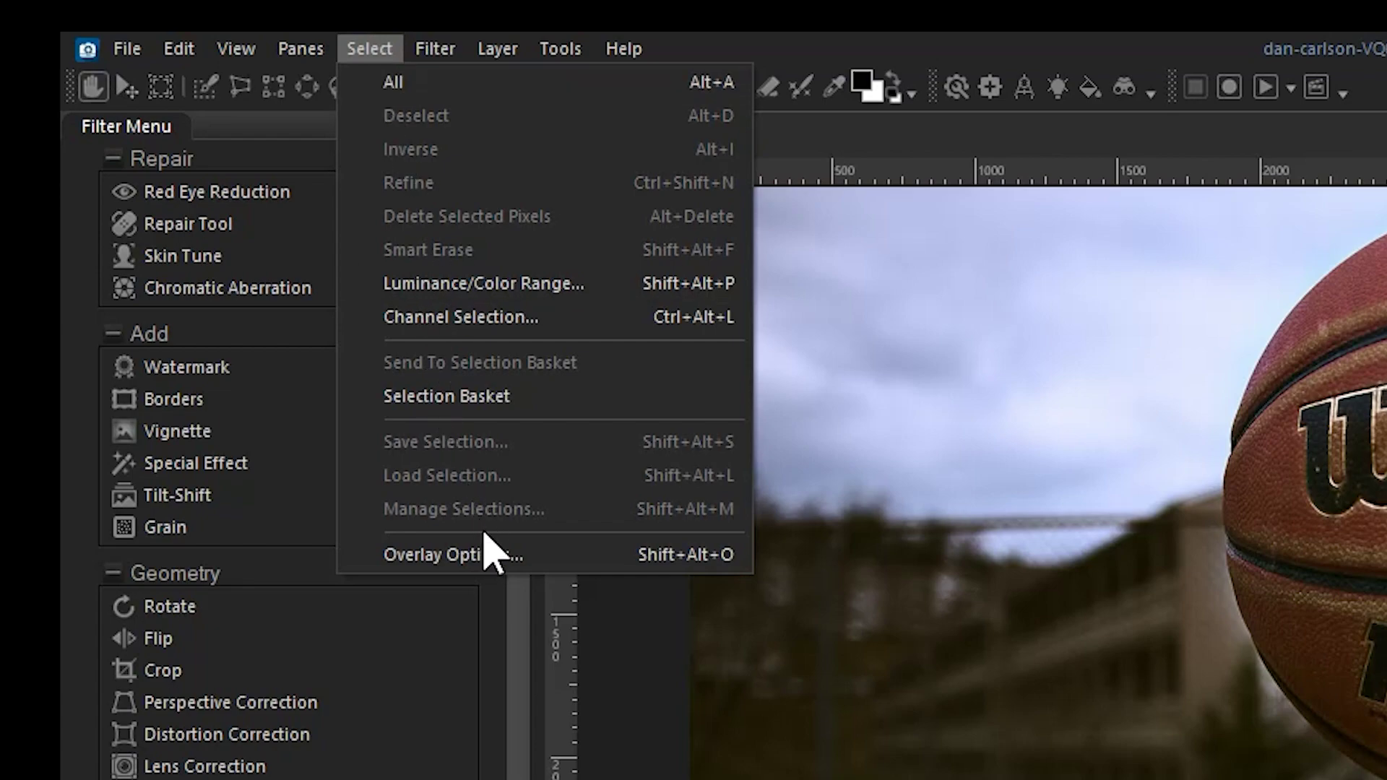
left_click(491, 554)
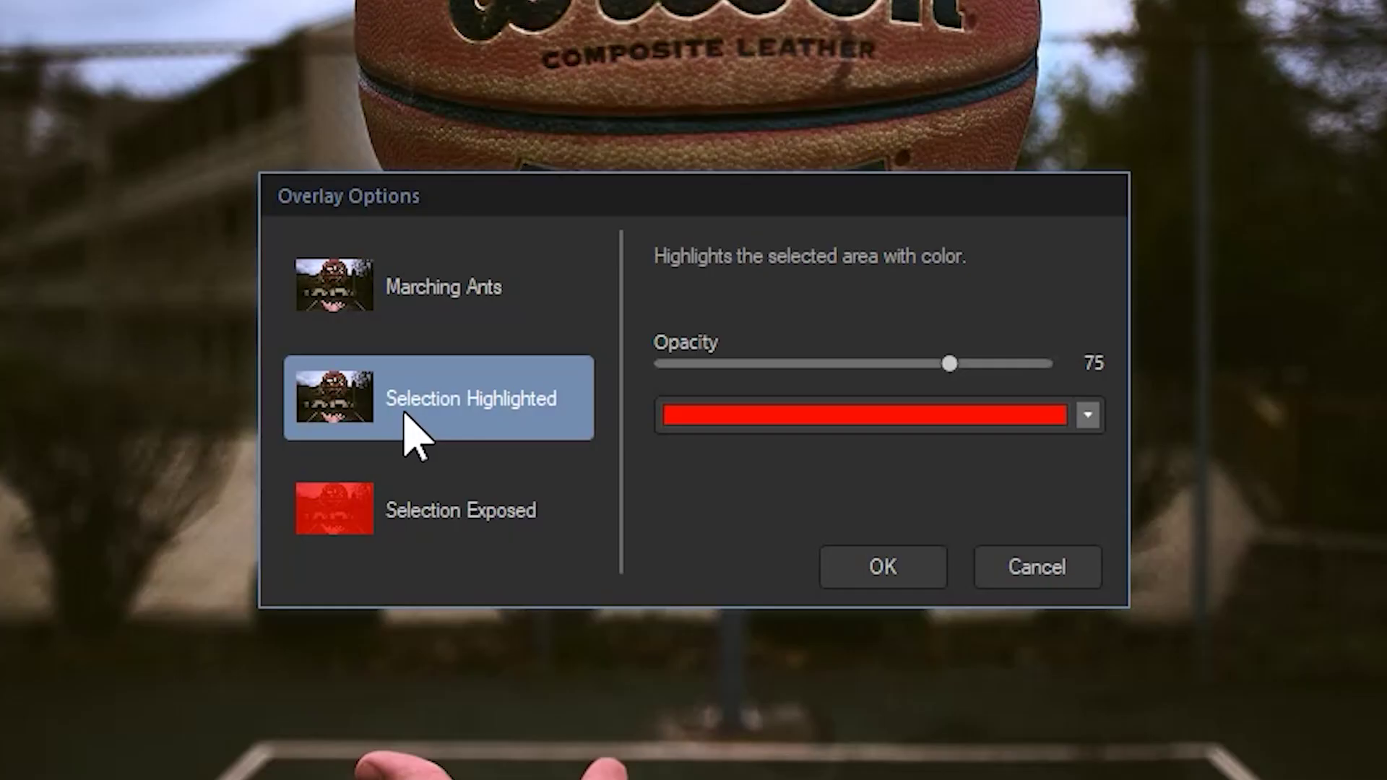
left_click(842, 560)
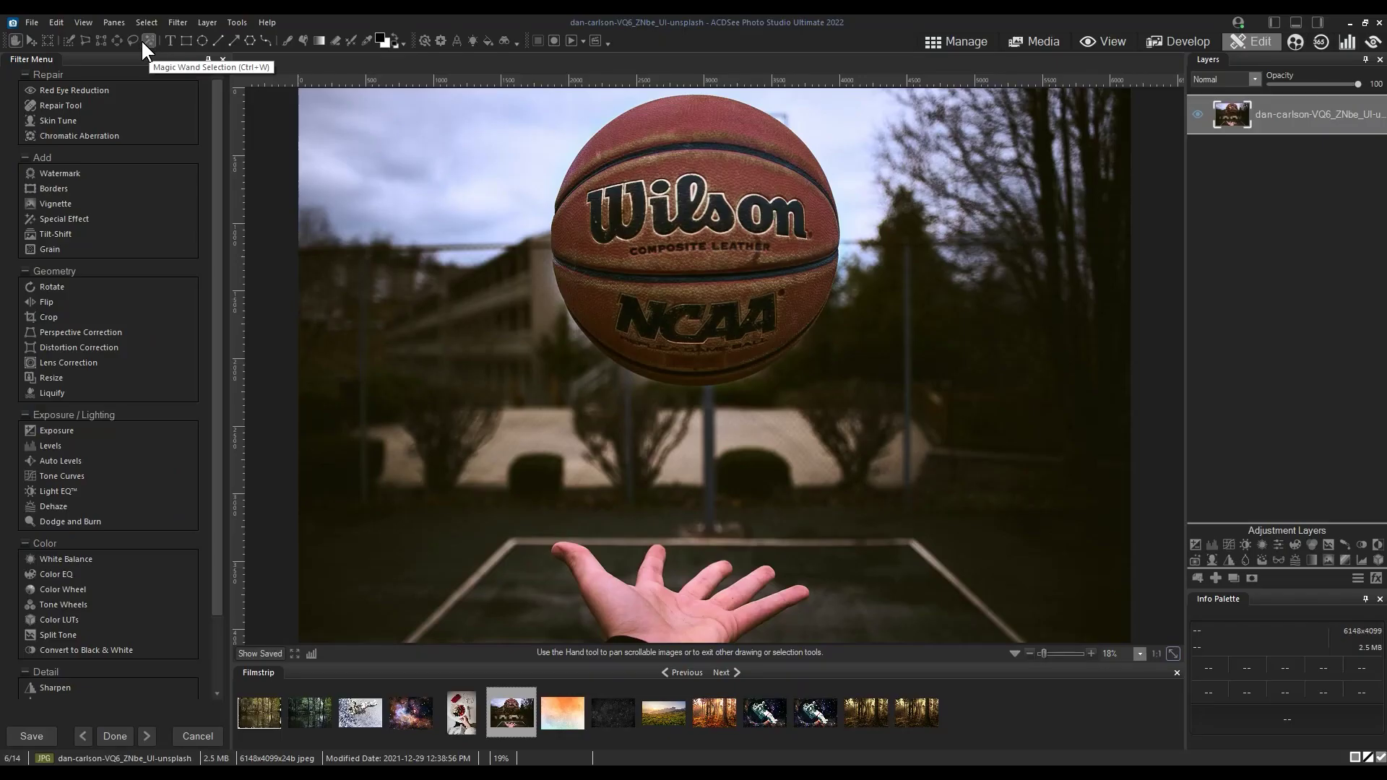
Step: Activate the Brush Selection tool for painting a selection over the hand
left_click(84, 41)
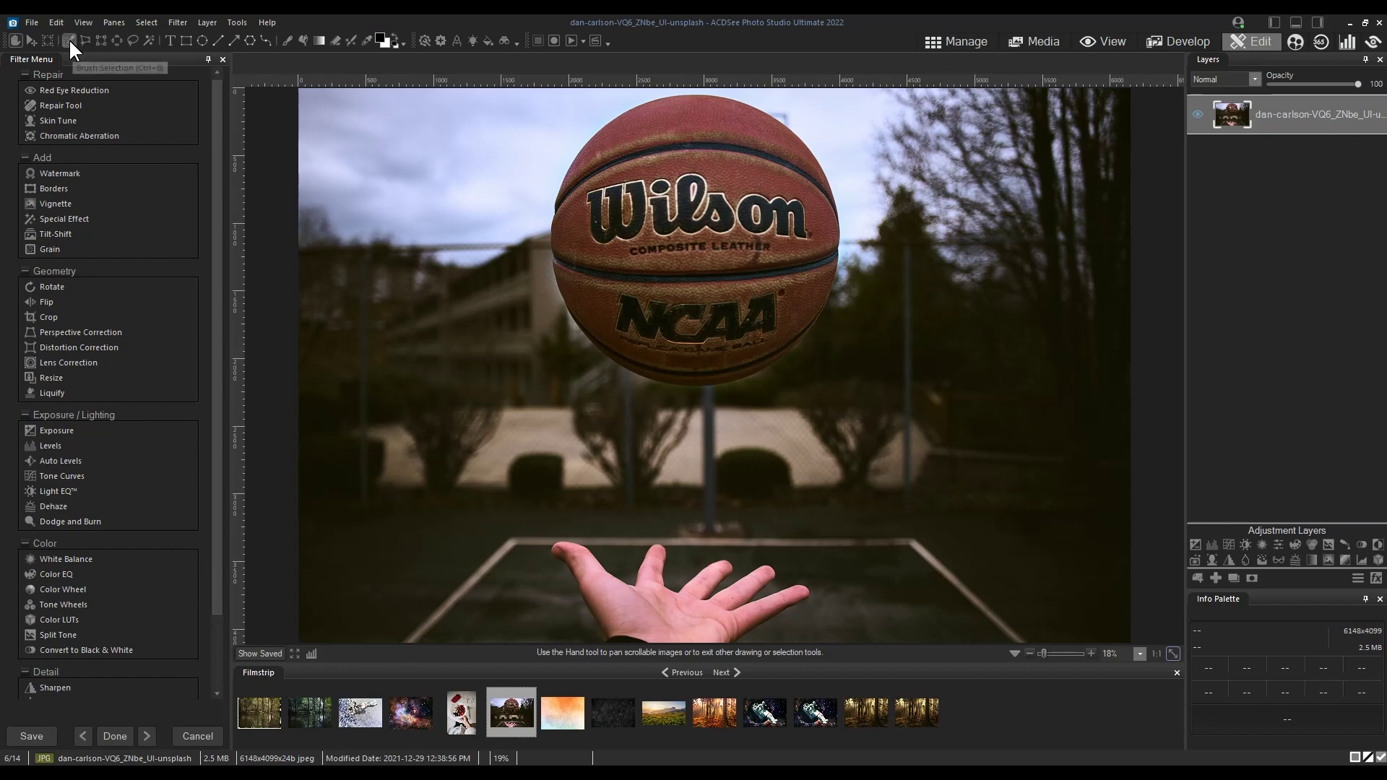
left_click(68, 40)
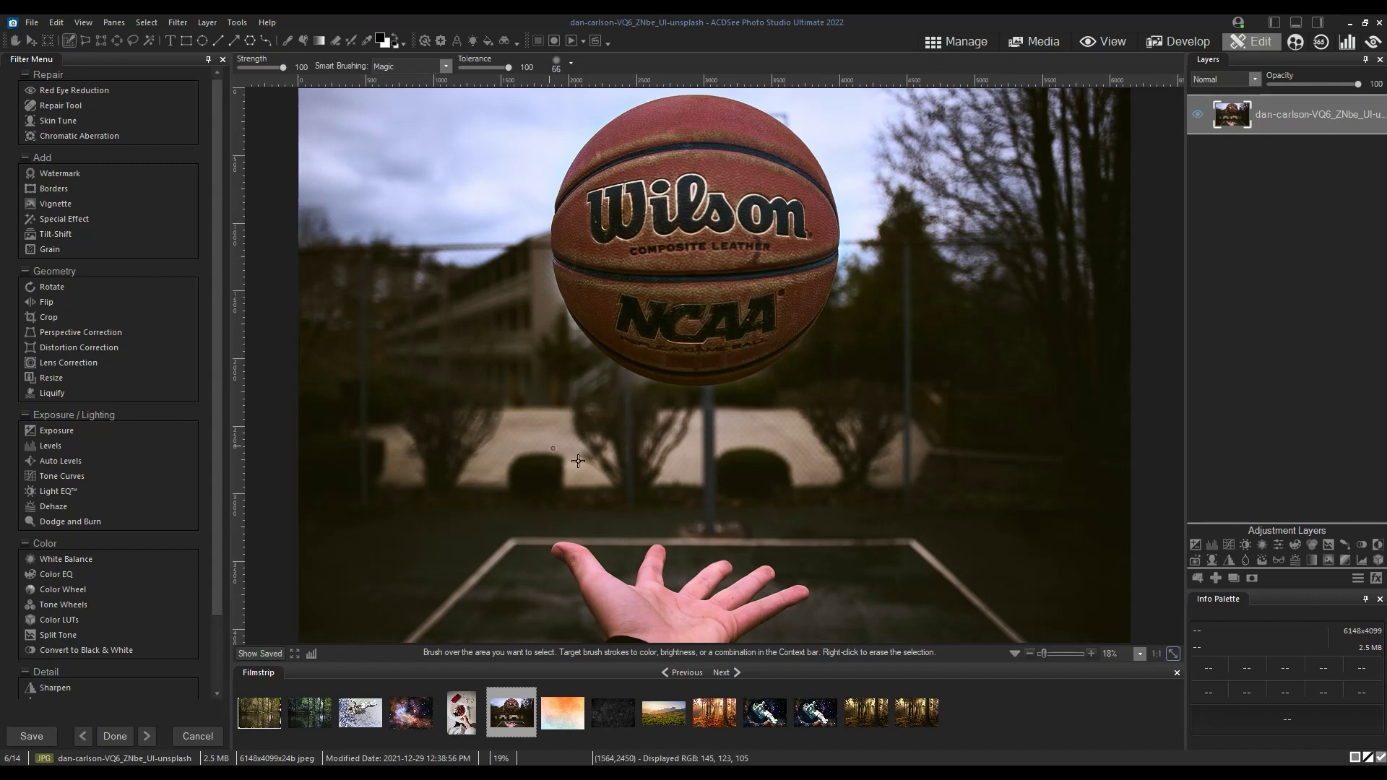
scroll(687, 504, "up", 6)
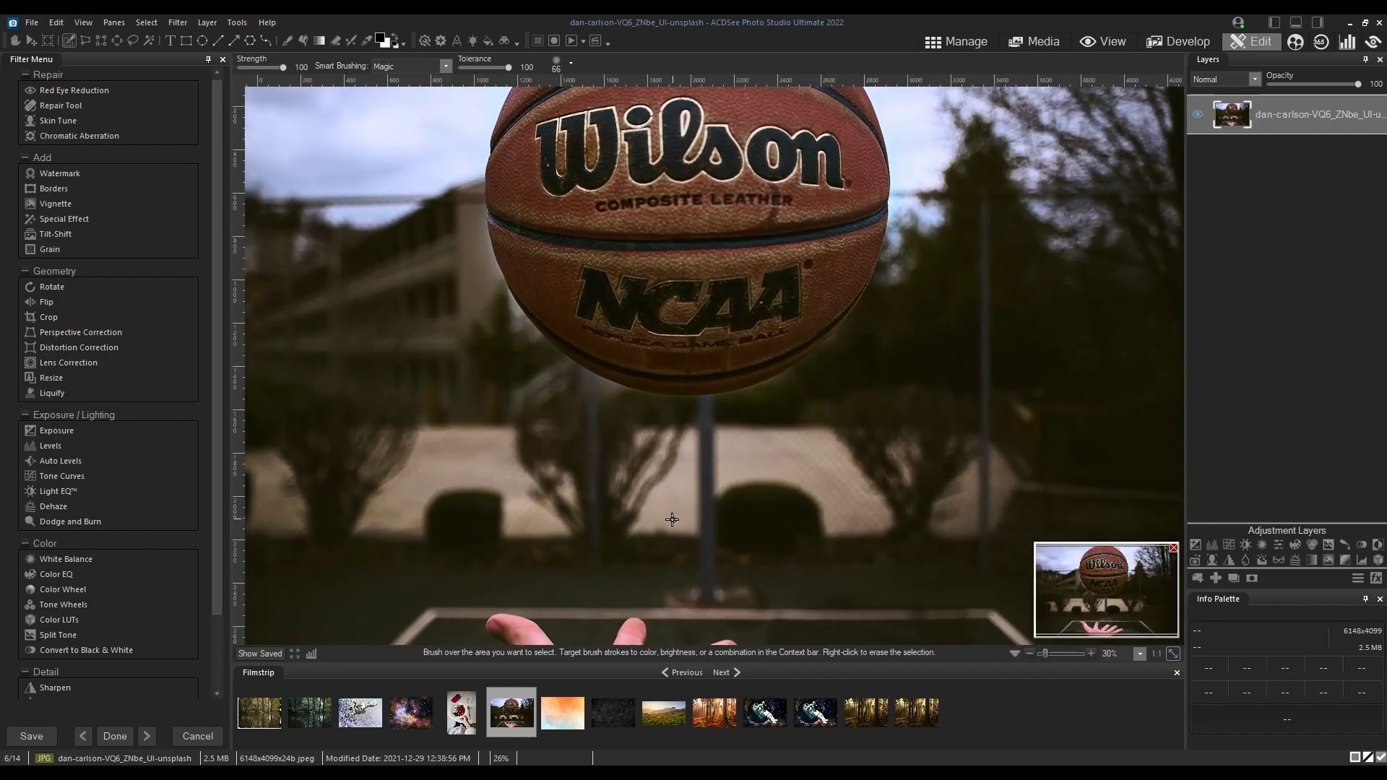
scroll(669, 518, "up", 2)
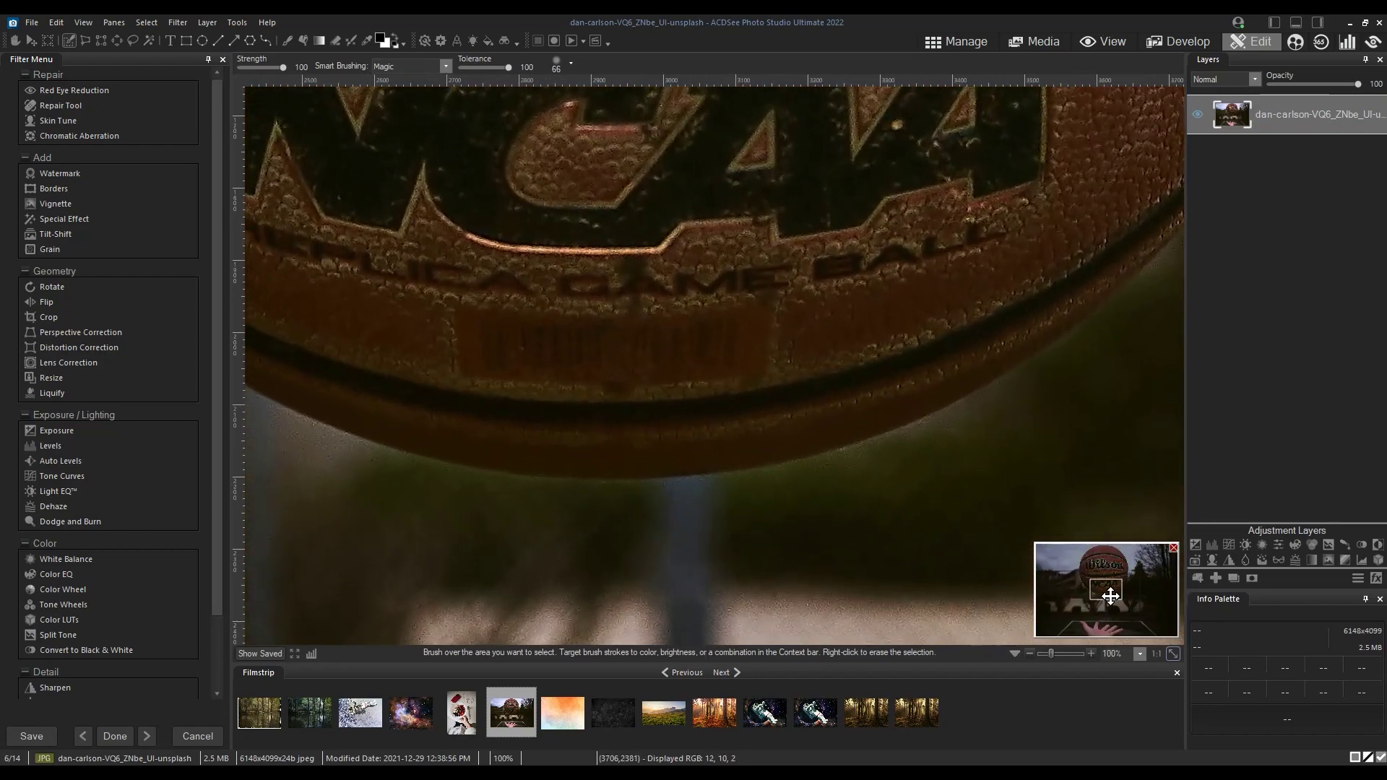
left_click_drag(1099, 589, 1086, 633)
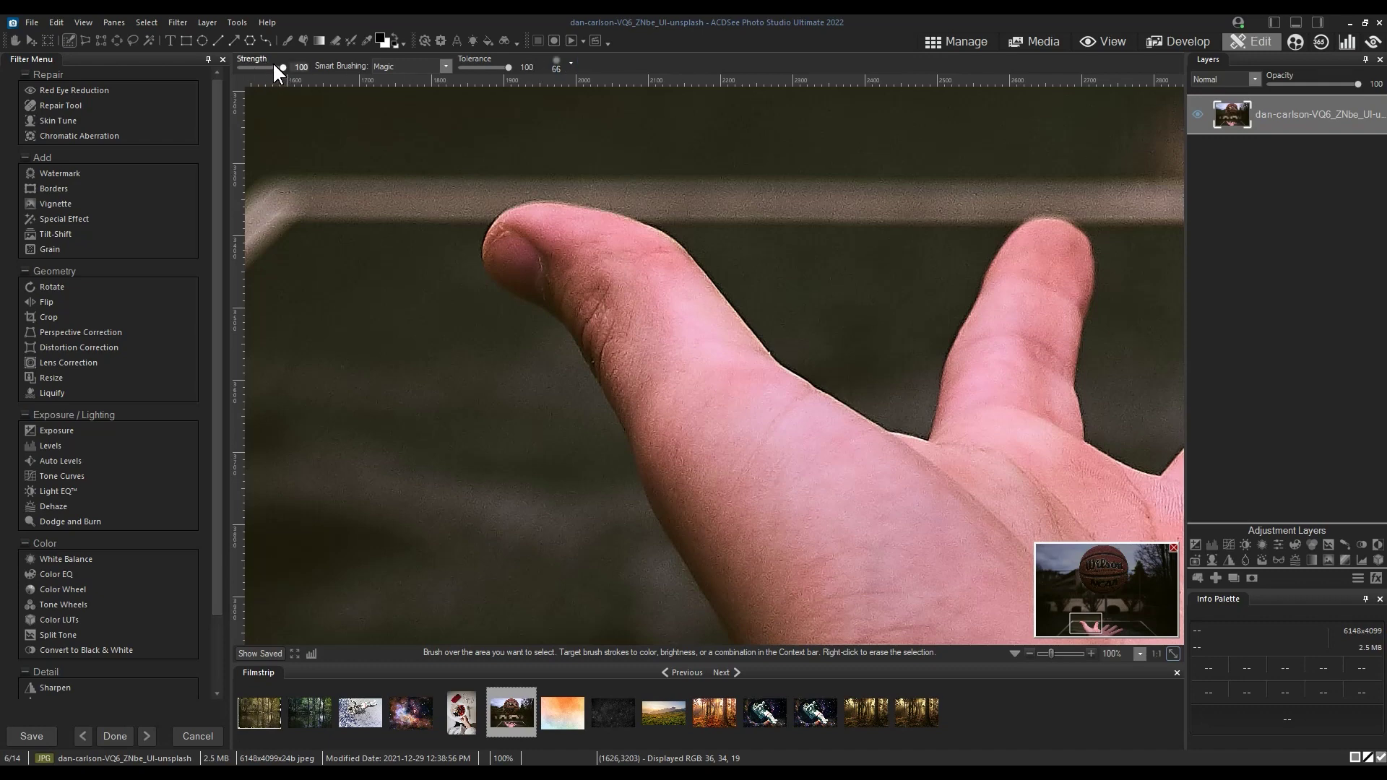
Step: Test the selection brush on the base of the thumb at strengths 10, 43 and 100, and erase the strokes
left_click(245, 67)
left_click_drag(634, 332, 721, 468)
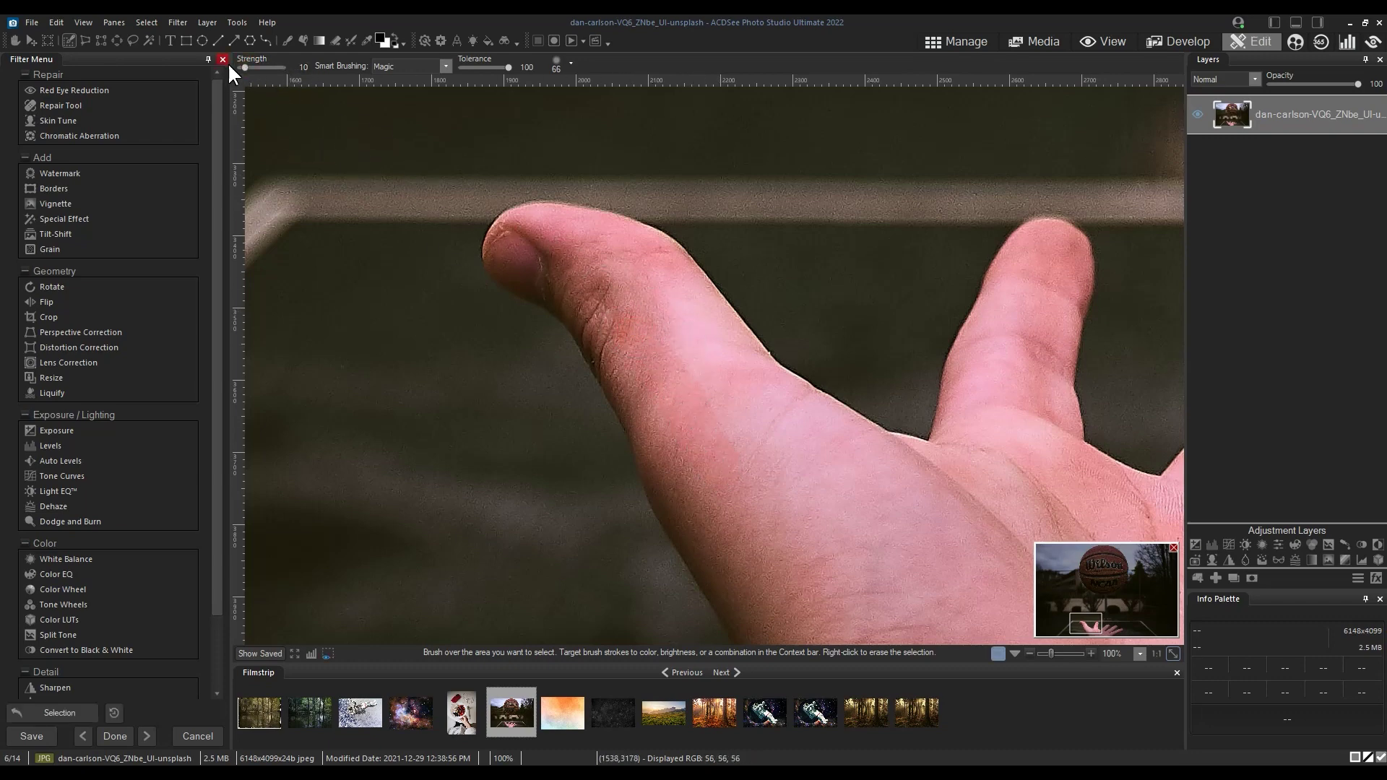
left_click_drag(257, 65, 260, 67)
left_click_drag(690, 370, 750, 466)
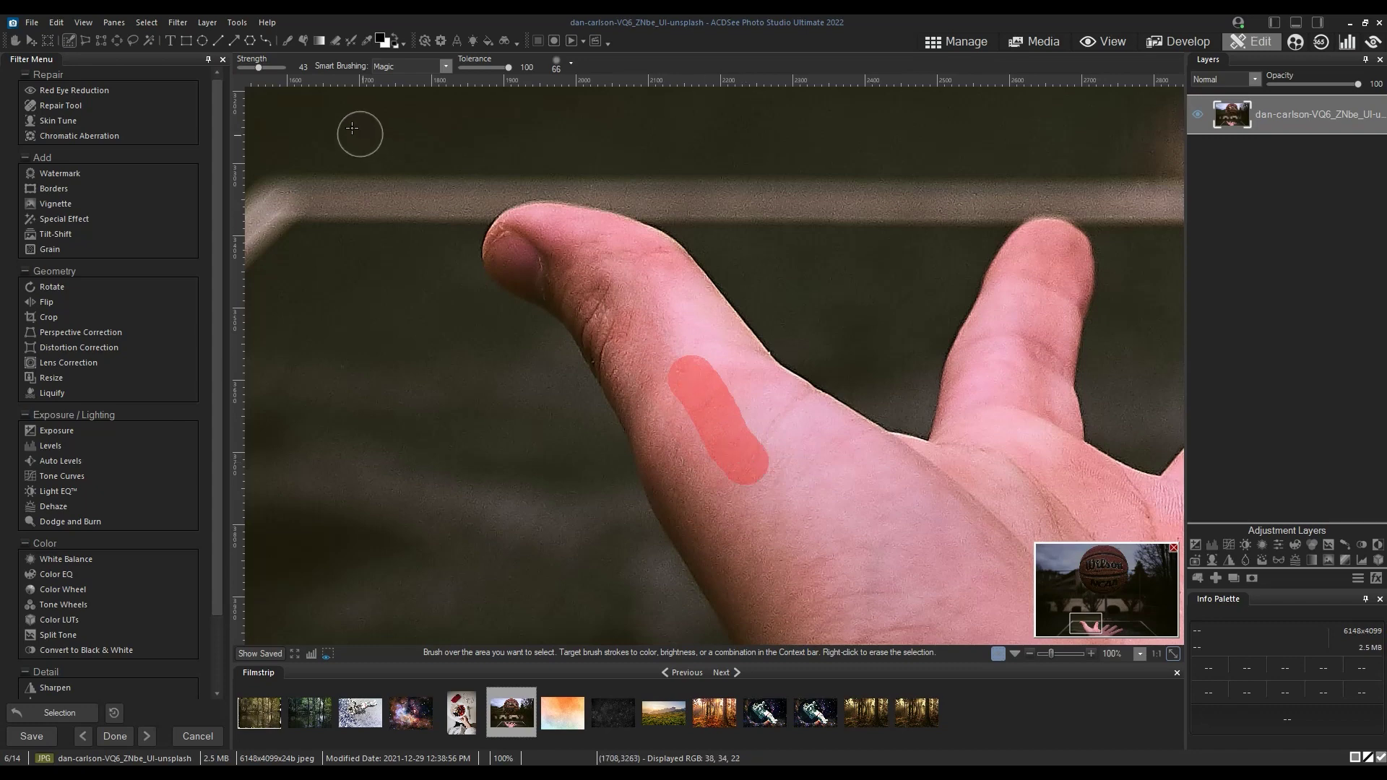
left_click_drag(720, 383, 772, 449)
left_click_drag(748, 383, 811, 452)
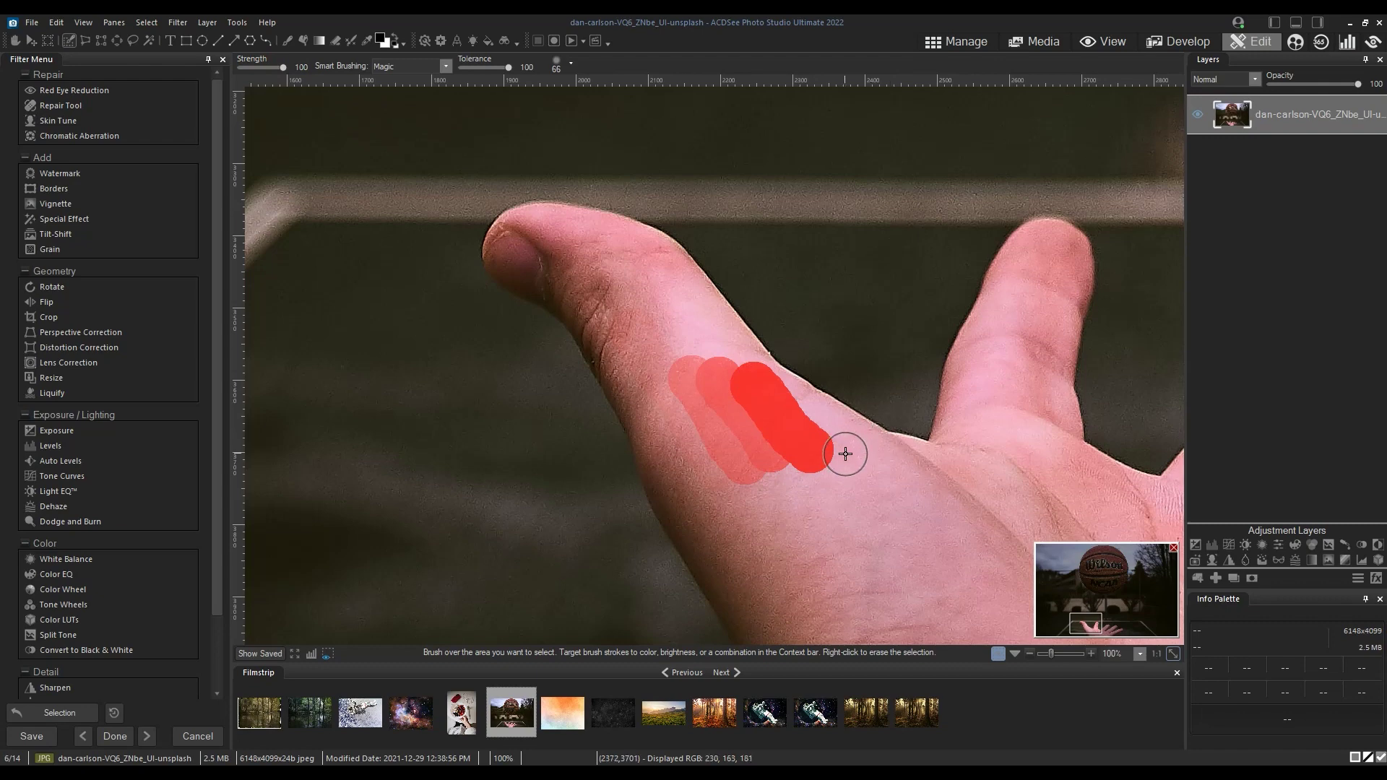
mouse_move(836, 461)
left_mouse_down()
mouse_move(752, 398)
mouse_move(727, 359)
mouse_move(805, 433)
mouse_move(790, 449)
mouse_move(741, 422)
mouse_move(685, 341)
mouse_move(752, 490)
left_mouse_up()
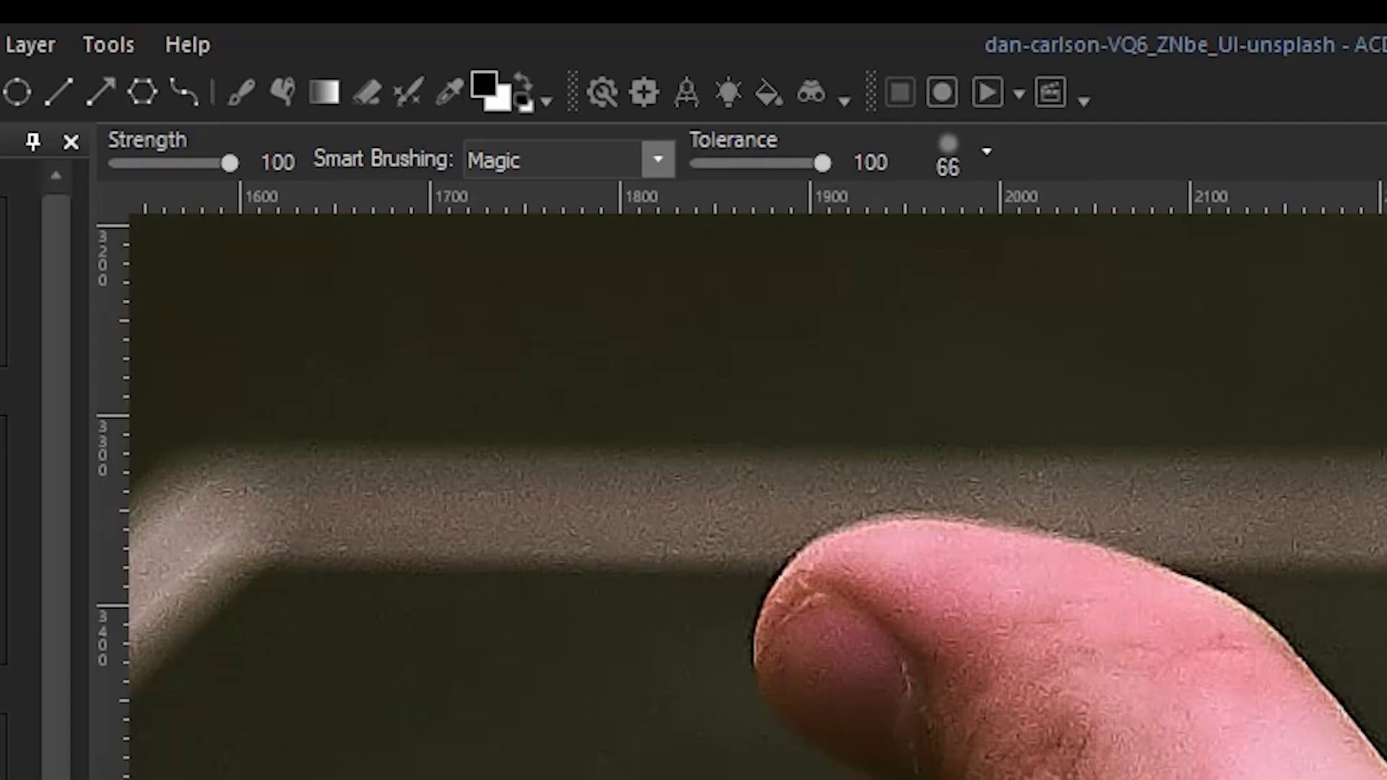
Step: Turn Smart Brushing off and paint selection strokes straight across the thumb and onto the background
left_click(657, 160)
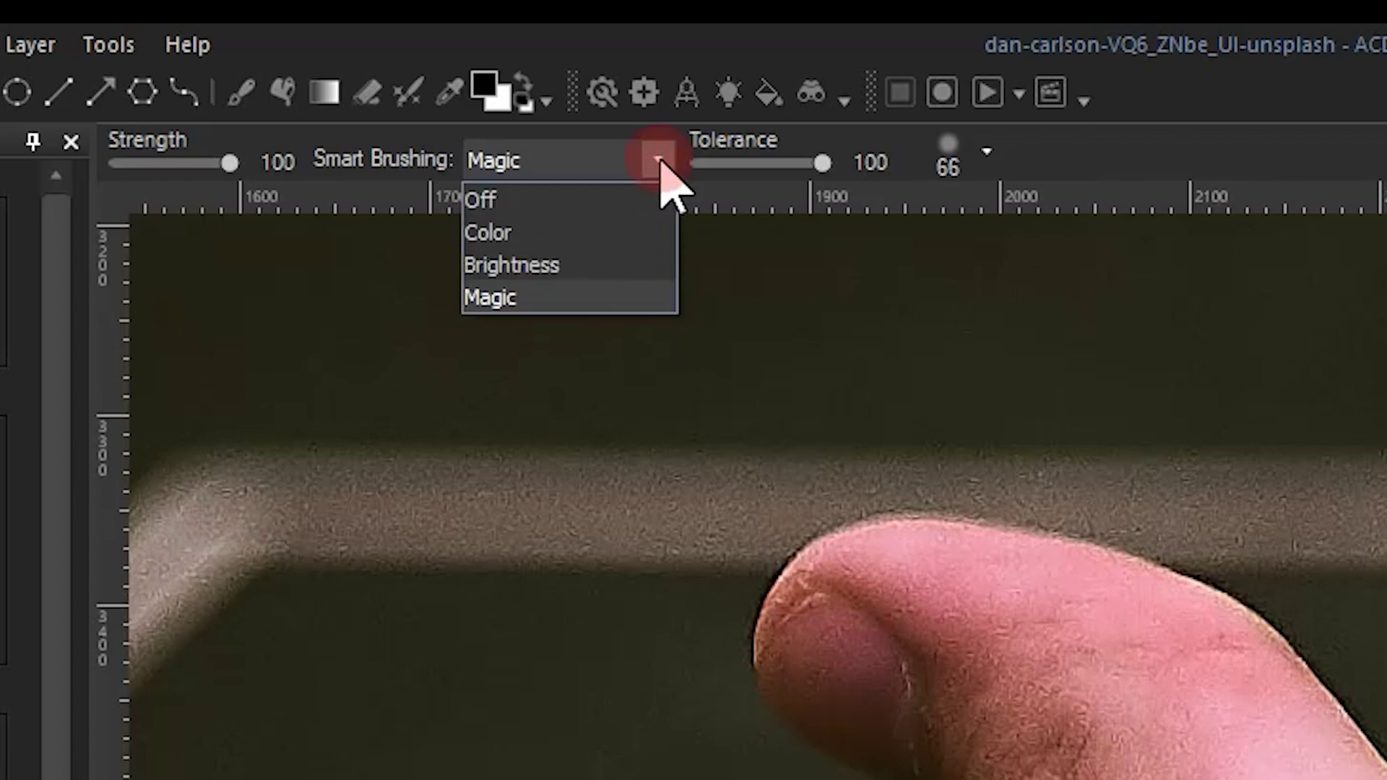
left_click(640, 200)
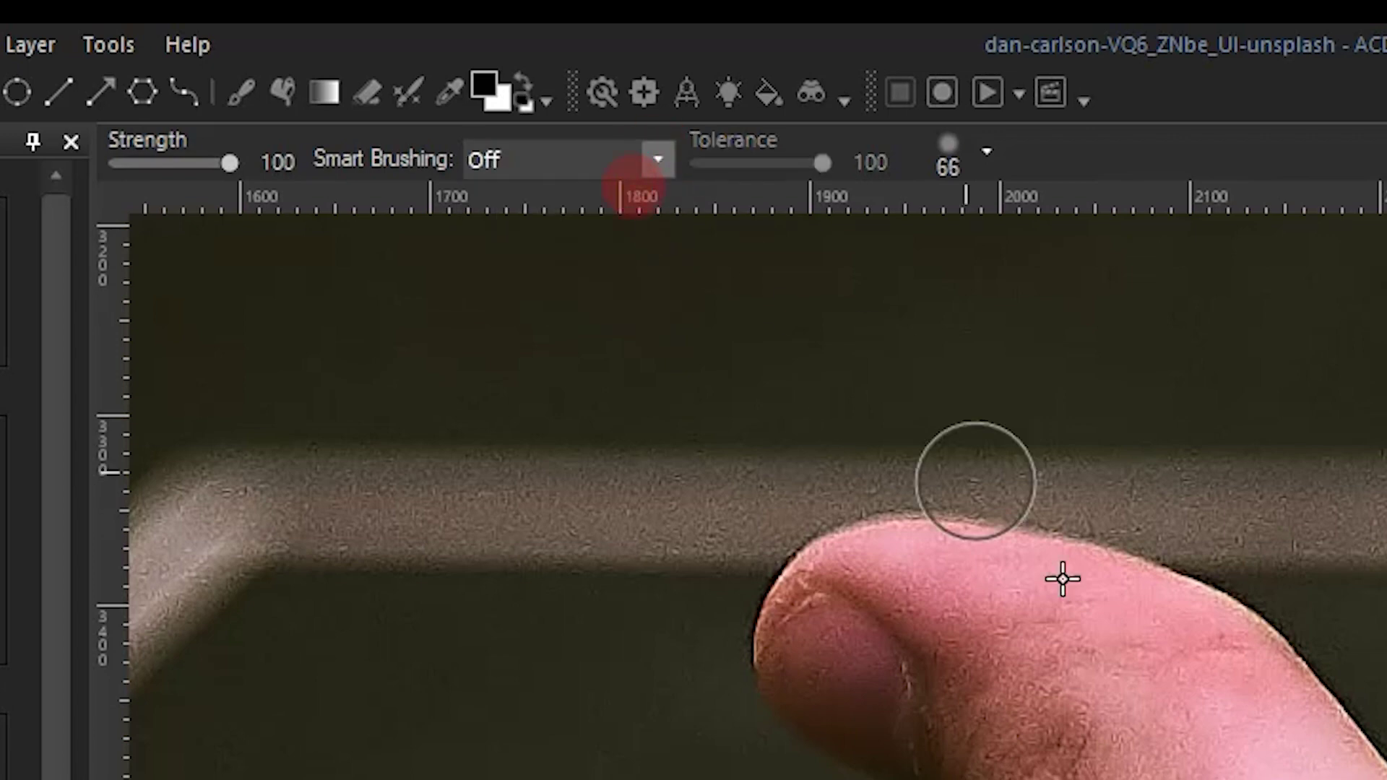
mouse_move(542, 363)
left_mouse_down()
mouse_move(758, 275)
mouse_move(709, 339)
mouse_move(552, 412)
left_mouse_up()
Step: Set Smart Brushing to Magic and paint the selection along the base of the thumb and around the index finger
left_click(446, 66)
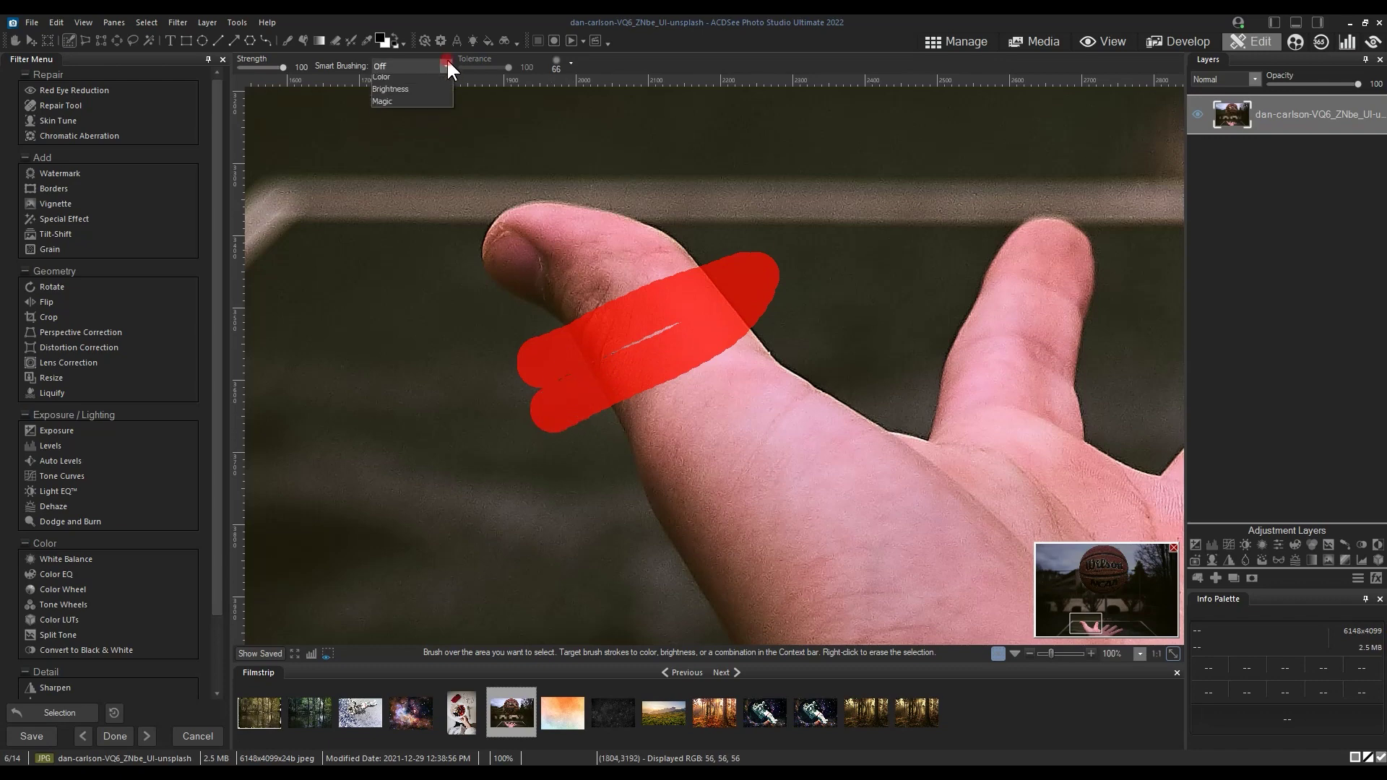
left_click(401, 121)
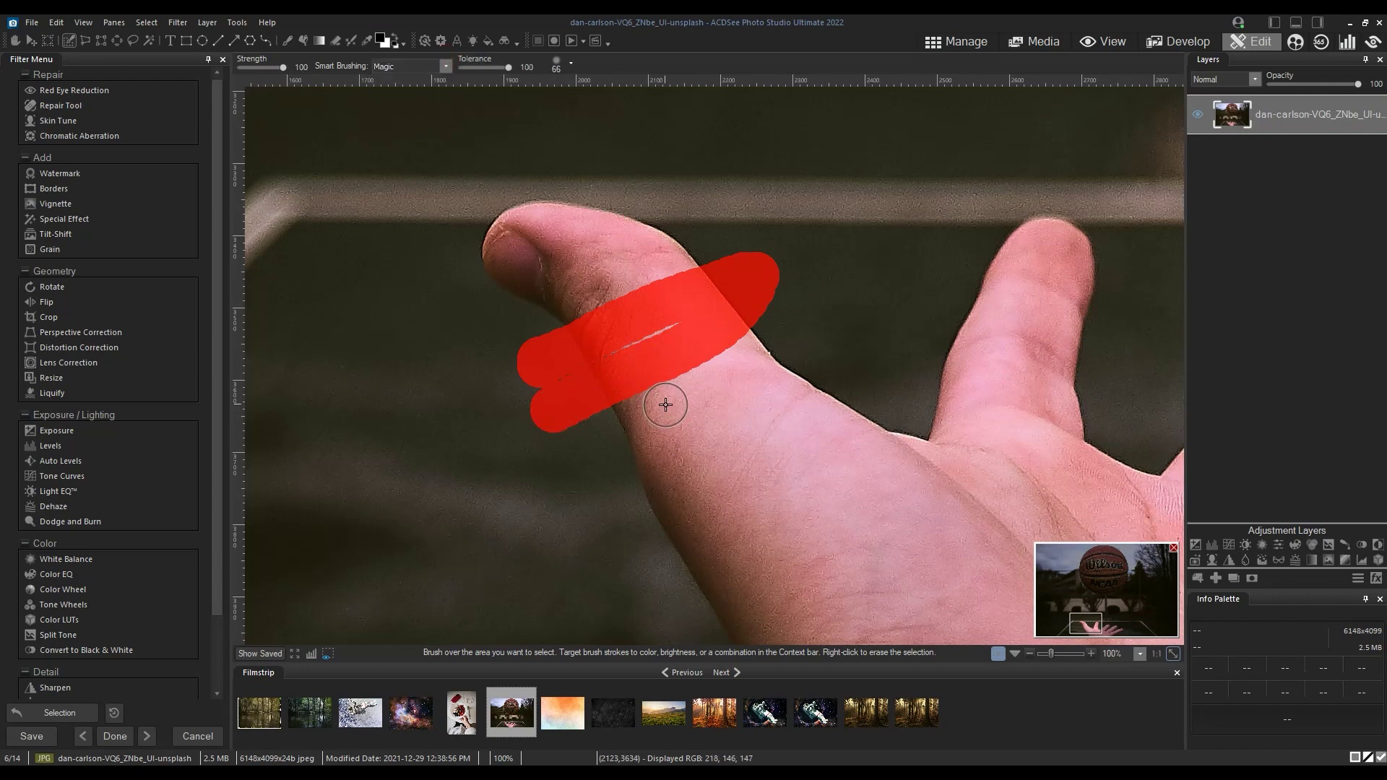
mouse_move(660, 403)
left_mouse_down()
mouse_move(755, 340)
mouse_move(783, 377)
mouse_move(837, 408)
mouse_move(750, 354)
mouse_move(724, 385)
mouse_move(628, 400)
mouse_move(665, 477)
mouse_move(666, 435)
mouse_move(748, 385)
mouse_move(935, 454)
mouse_move(960, 358)
mouse_move(1018, 245)
mouse_move(1042, 231)
mouse_move(1069, 237)
mouse_move(1079, 267)
mouse_move(1060, 347)
mouse_move(1074, 442)
left_mouse_up()
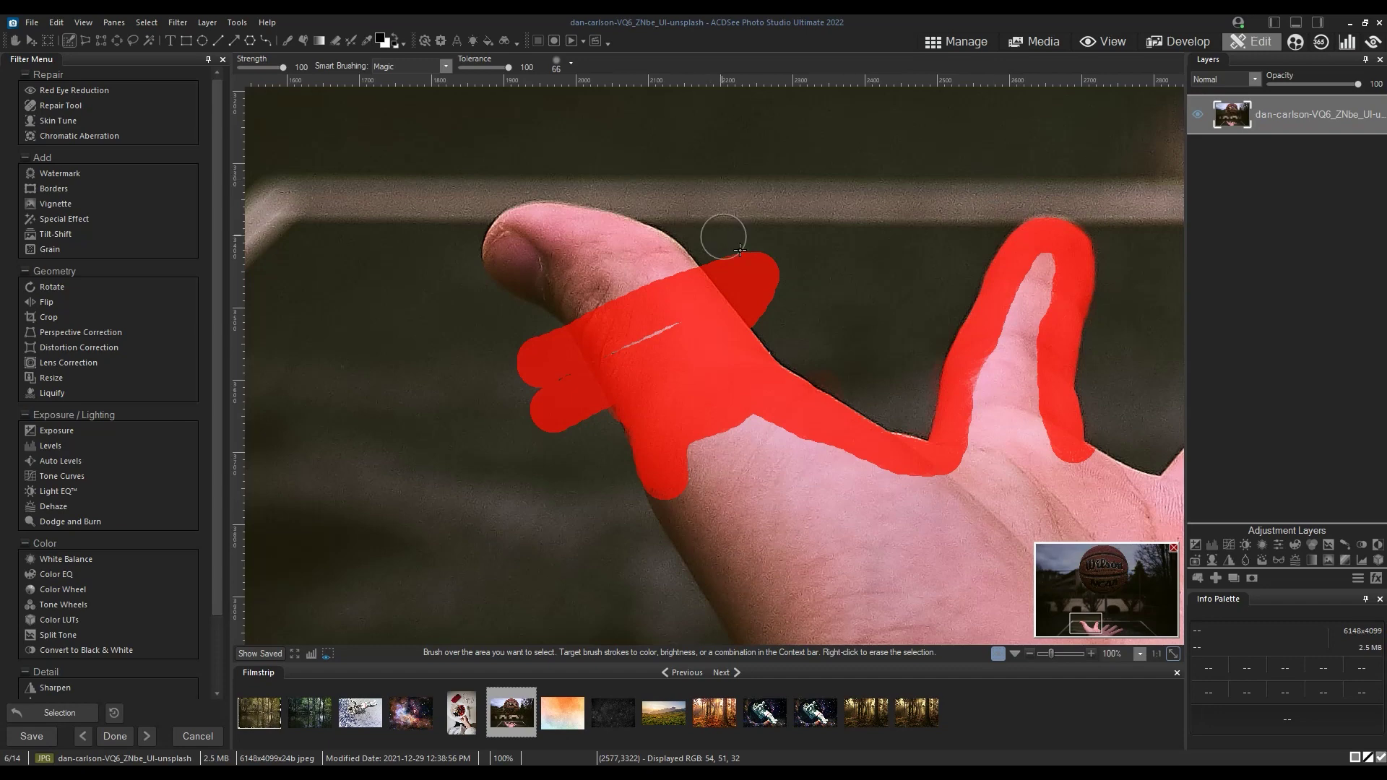
Step: Erase the selection spilling onto the background on both sides of the thumb and fill the thin gap across it
mouse_move(745, 296)
left_mouse_down()
mouse_move(715, 263)
mouse_move(732, 250)
mouse_move(791, 300)
mouse_move(767, 322)
left_mouse_up()
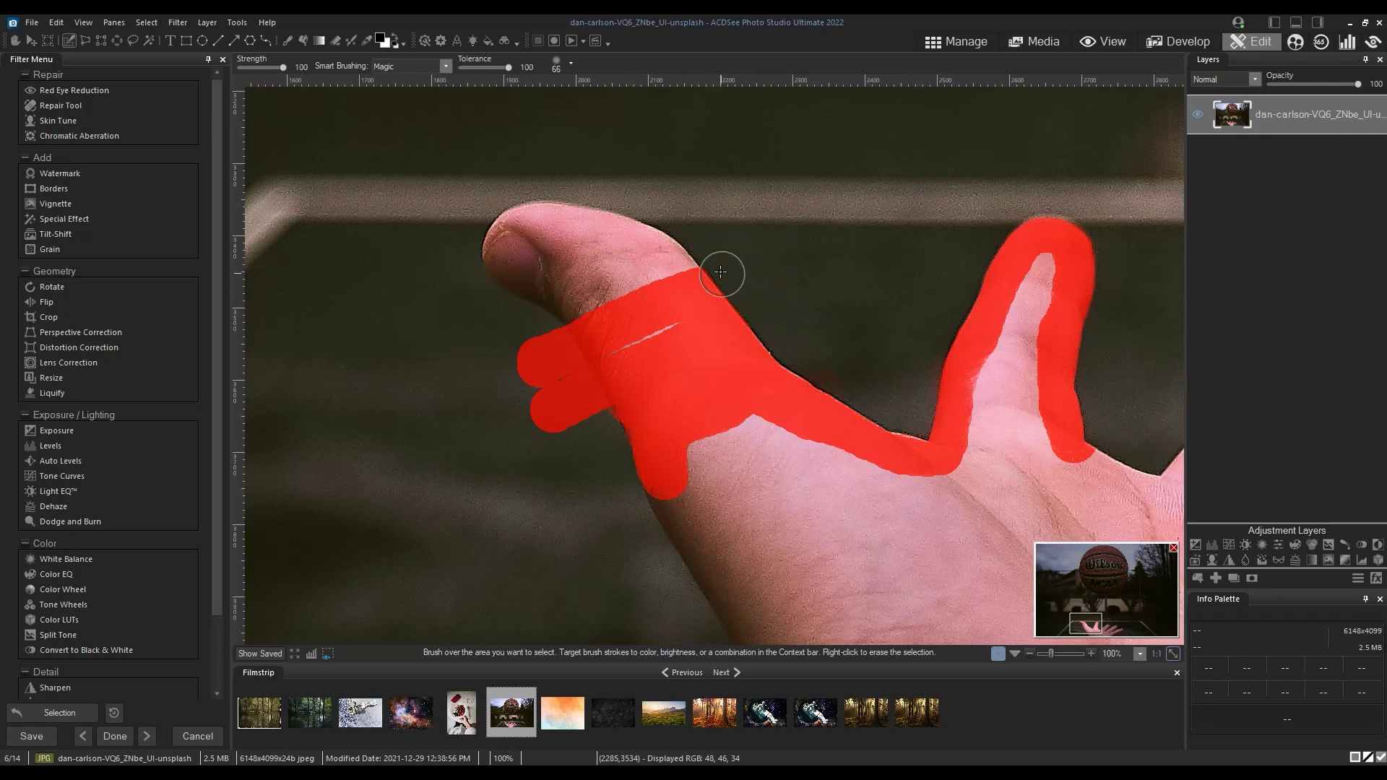
mouse_move(588, 434)
left_mouse_down()
mouse_move(548, 328)
mouse_move(555, 339)
mouse_move(536, 328)
mouse_move(557, 449)
left_mouse_up()
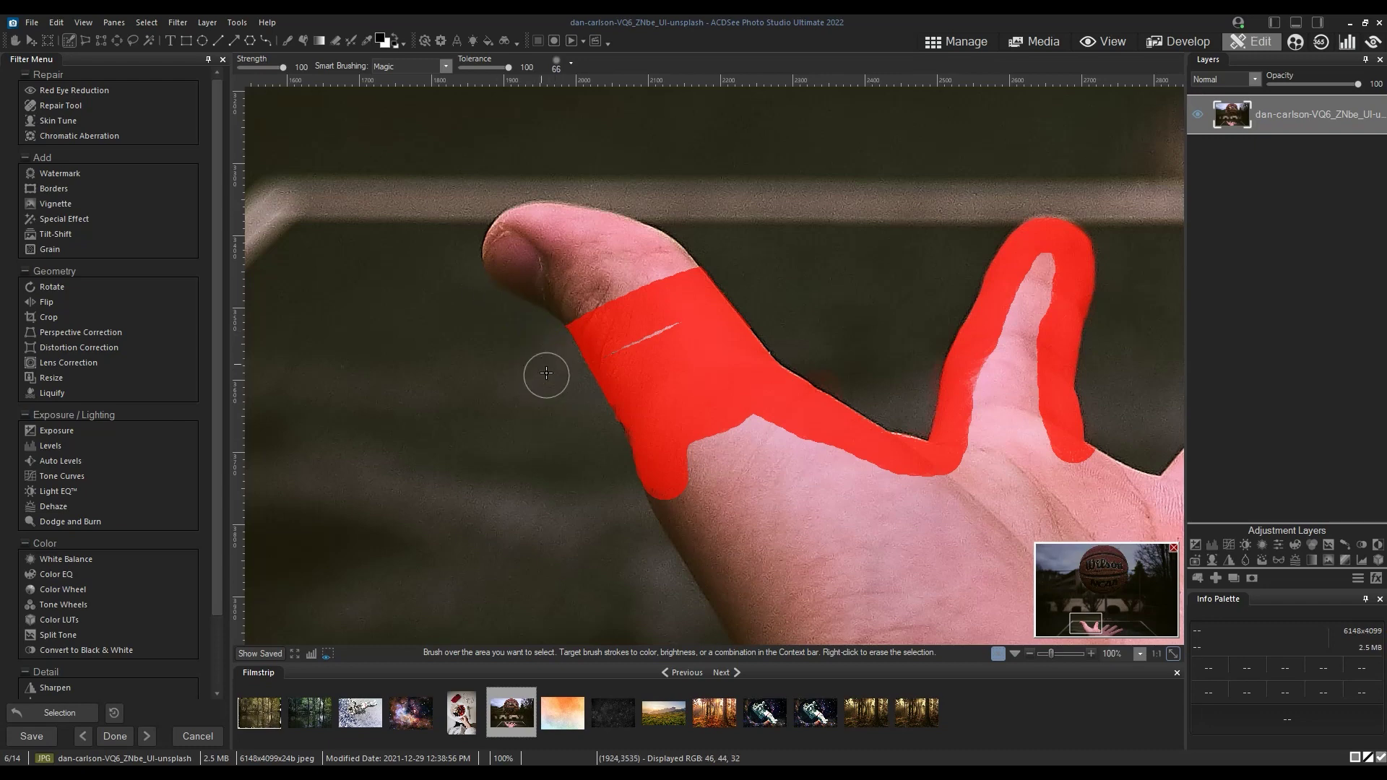
left_click_drag(623, 352, 646, 341)
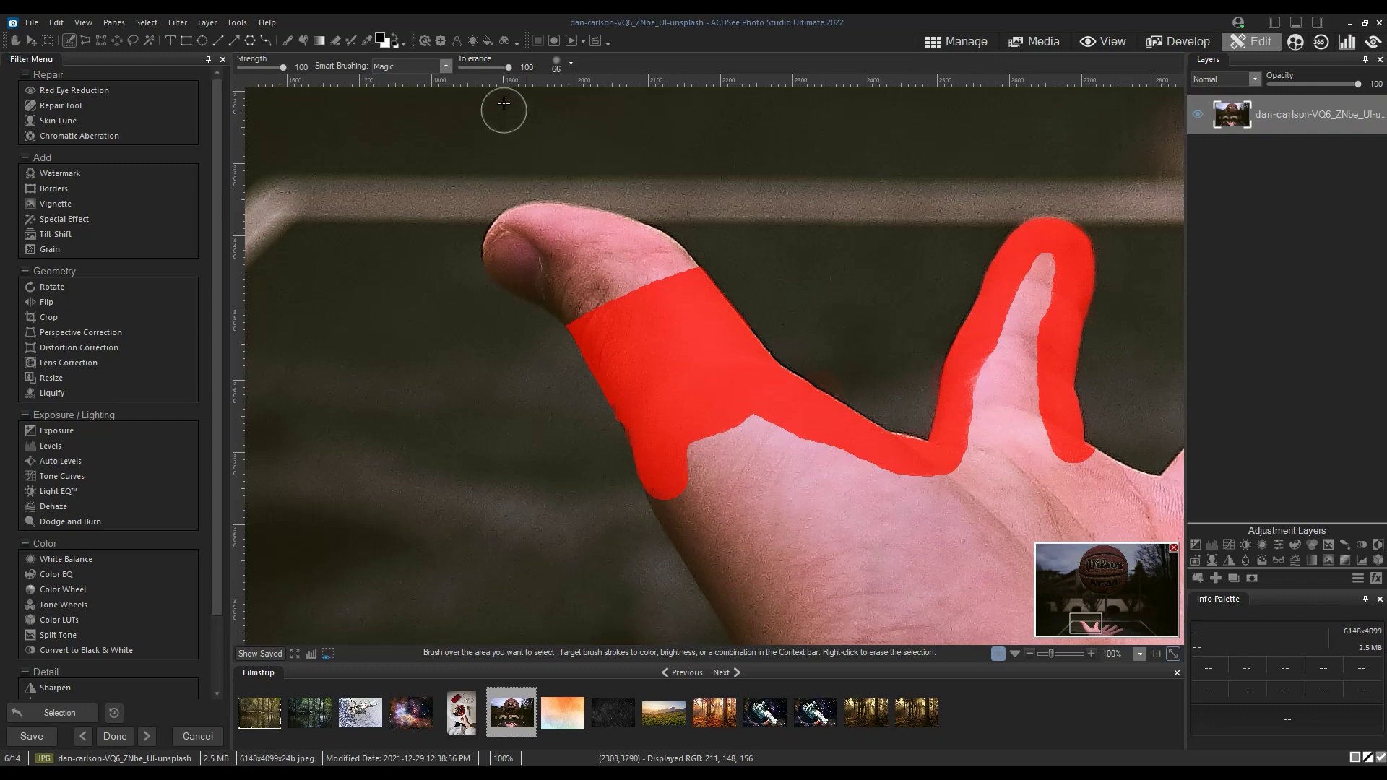
Step: Paint selection patches on the palm at tolerances of 4, 100 and 1 with a 53 nib
left_click_drag(497, 67, 462, 67)
mouse_move(759, 495)
left_mouse_down()
mouse_move(787, 554)
mouse_move(818, 527)
mouse_move(804, 494)
mouse_move(834, 494)
mouse_move(878, 567)
left_mouse_up()
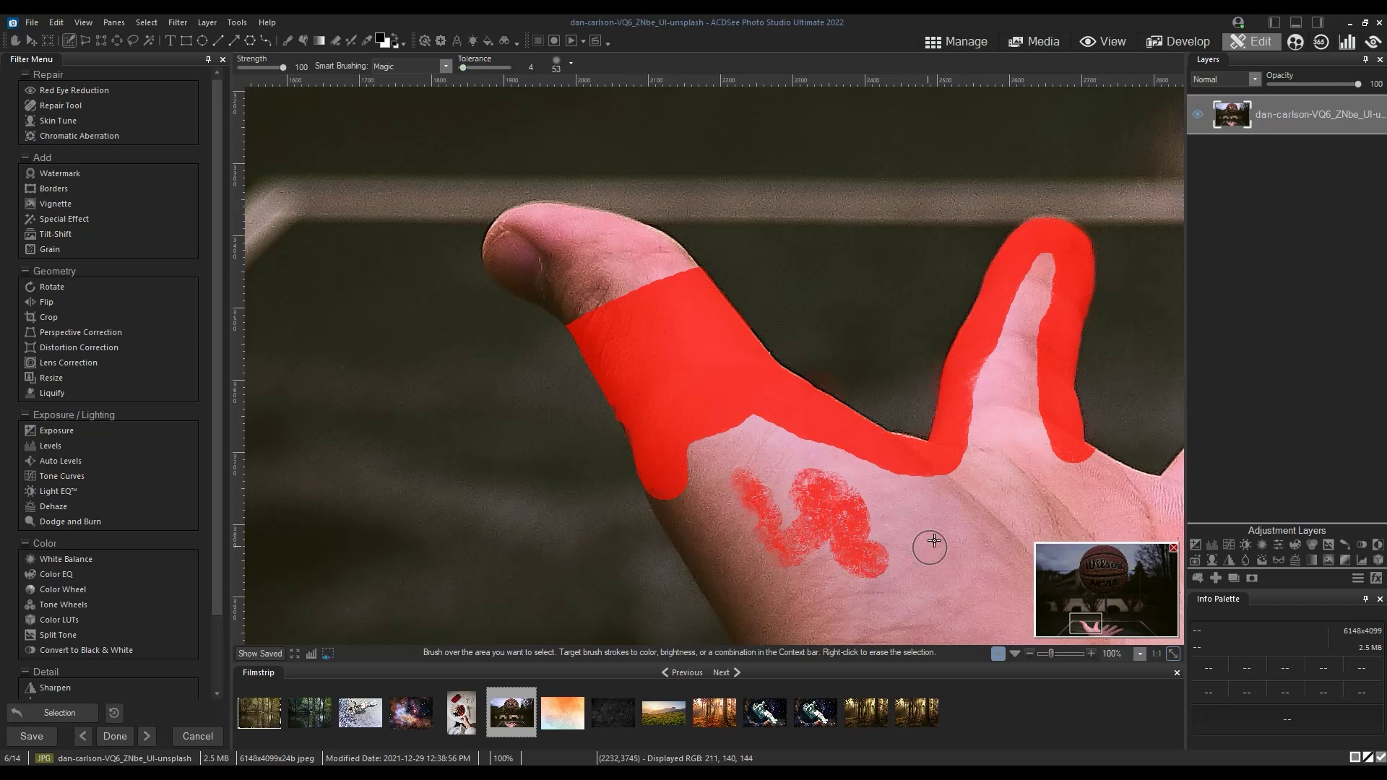
mouse_move(968, 567)
left_mouse_down()
mouse_move(932, 545)
mouse_move(889, 578)
mouse_move(972, 553)
mouse_move(972, 521)
left_mouse_up()
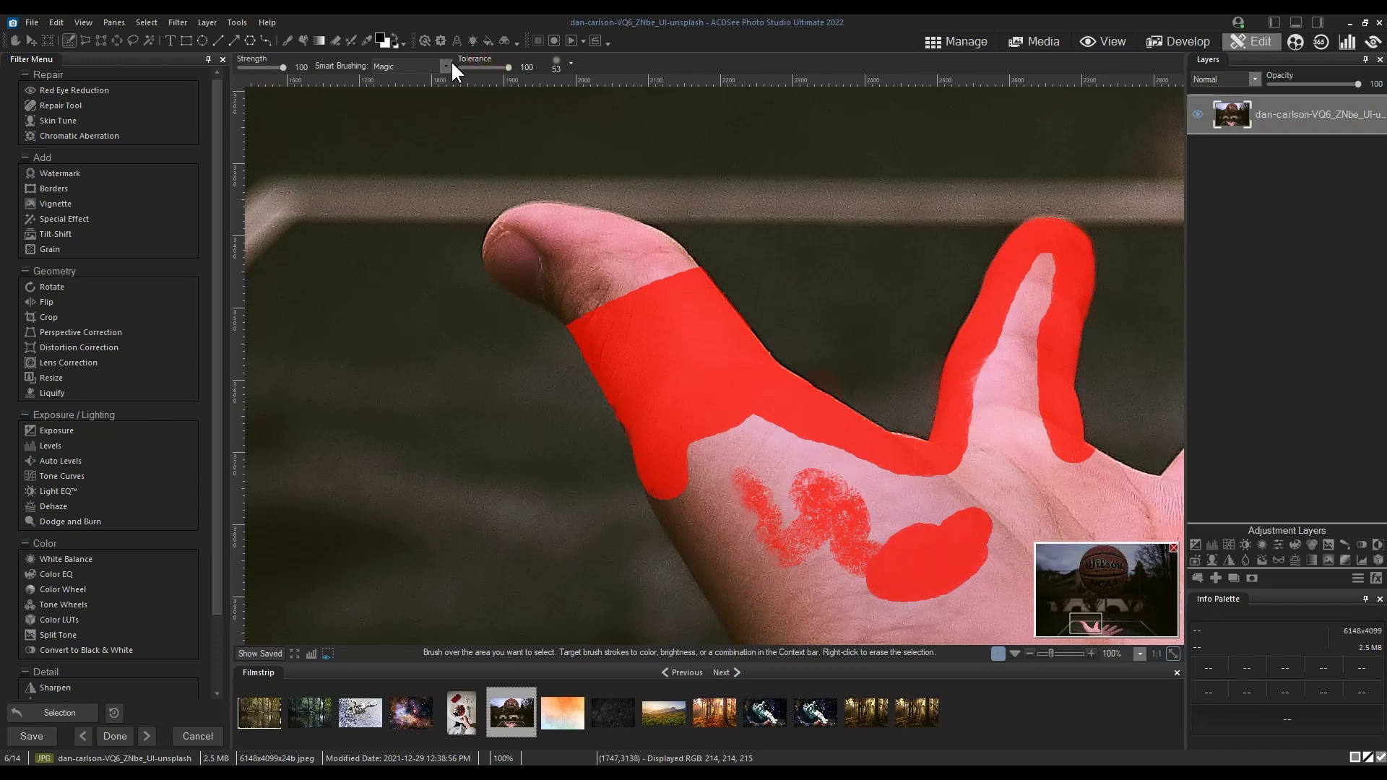
mouse_move(743, 525)
left_mouse_down()
mouse_move(758, 598)
mouse_move(840, 594)
mouse_move(811, 555)
left_mouse_up()
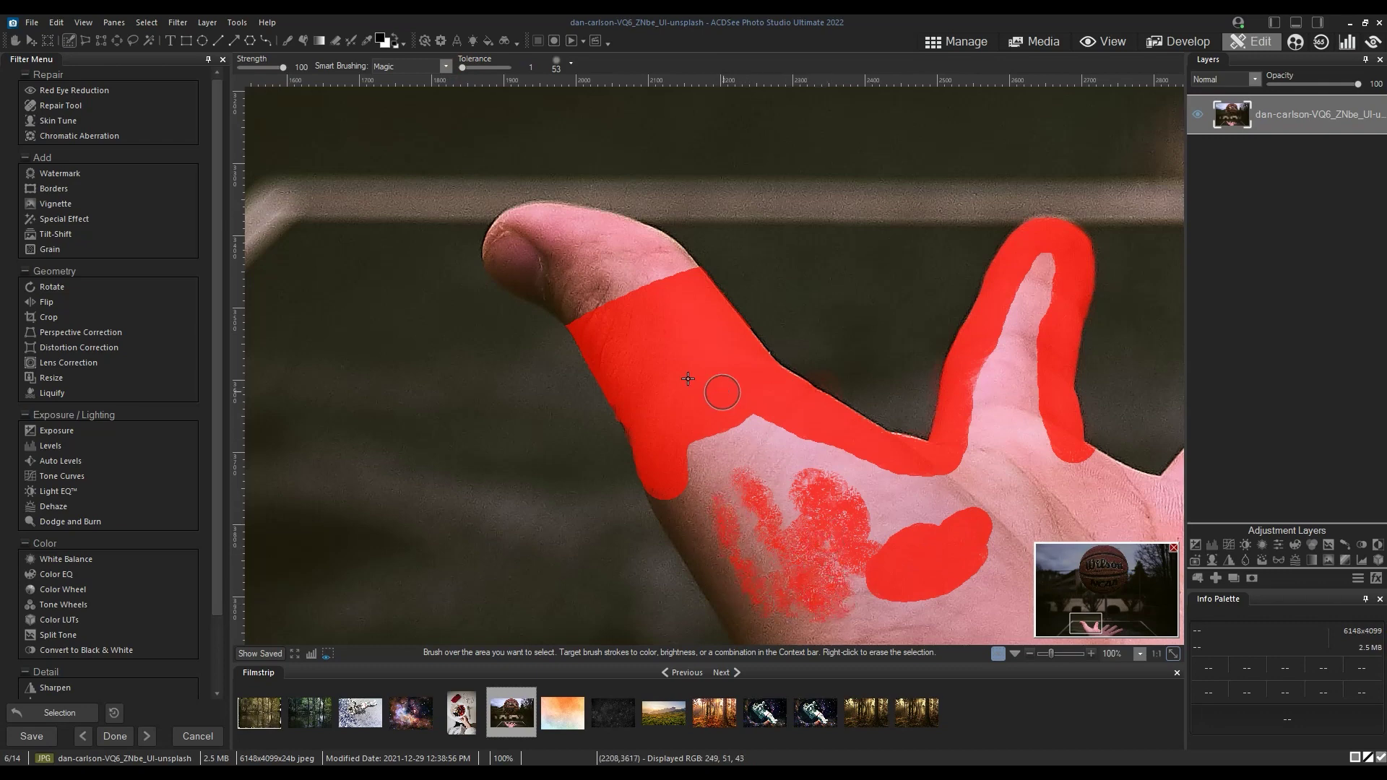
Step: Set the tolerance to 100, paint the selection around the thumb's outline and erase the spill beyond the thumb's tip
left_click(562, 63)
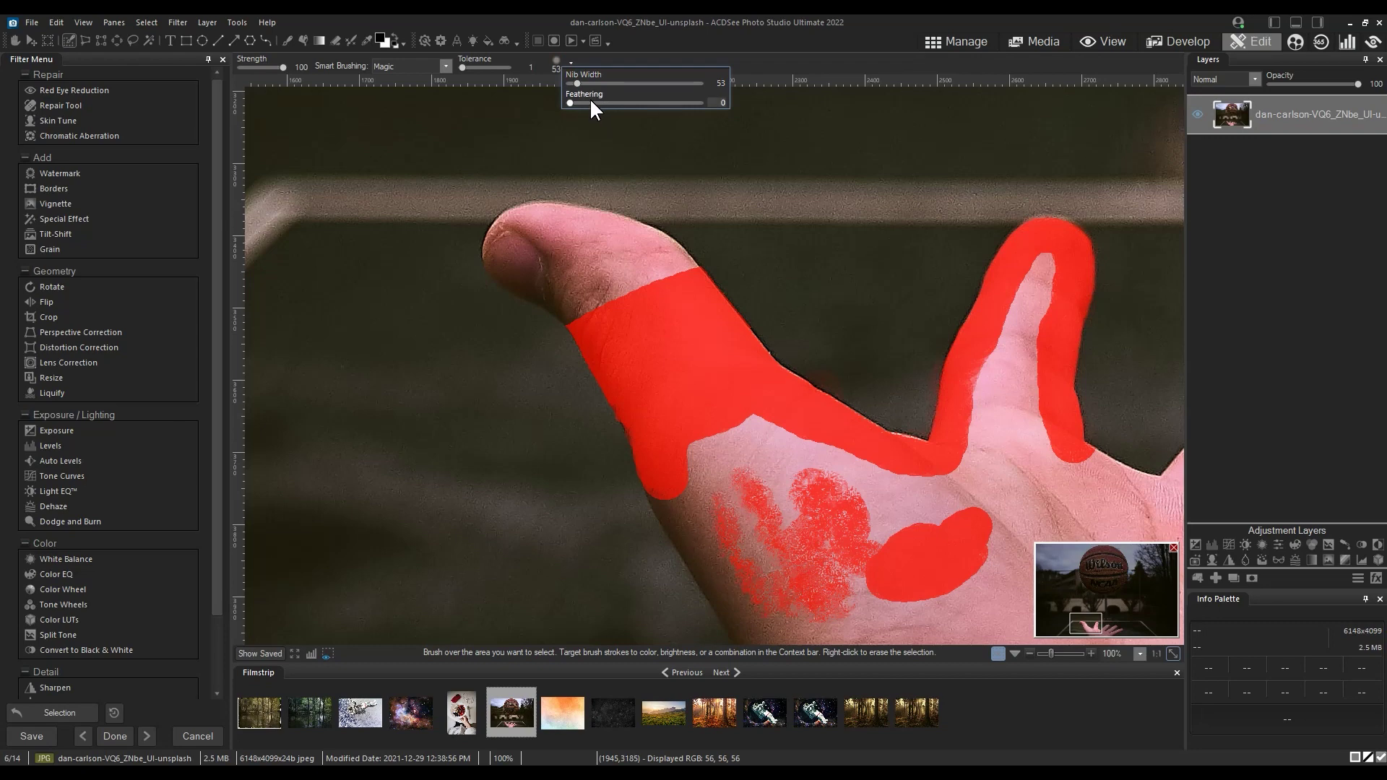
left_click_drag(467, 67, 500, 67)
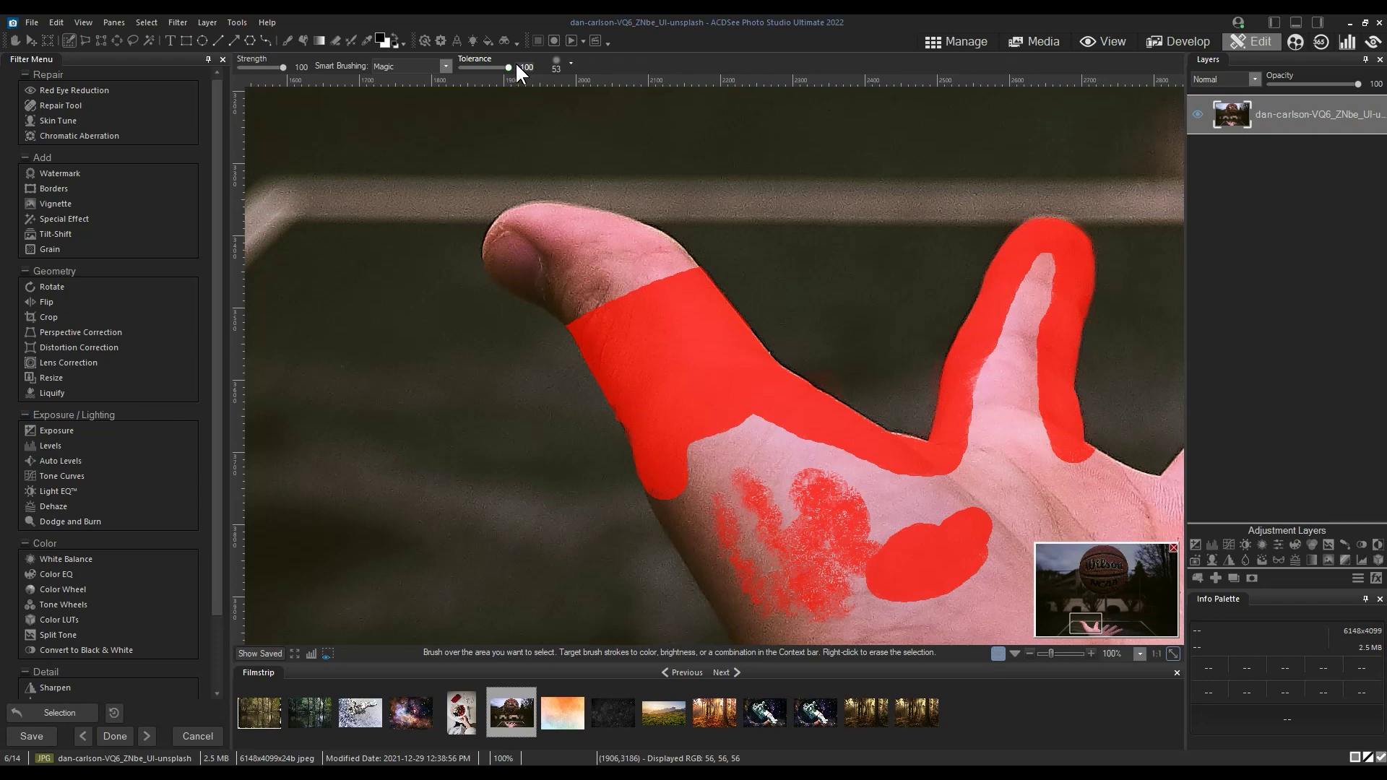
mouse_move(696, 265)
left_mouse_down()
mouse_move(624, 227)
mouse_move(690, 256)
mouse_move(510, 232)
mouse_move(454, 241)
mouse_move(393, 276)
mouse_move(379, 354)
mouse_move(581, 469)
mouse_move(648, 545)
mouse_move(533, 431)
left_mouse_up()
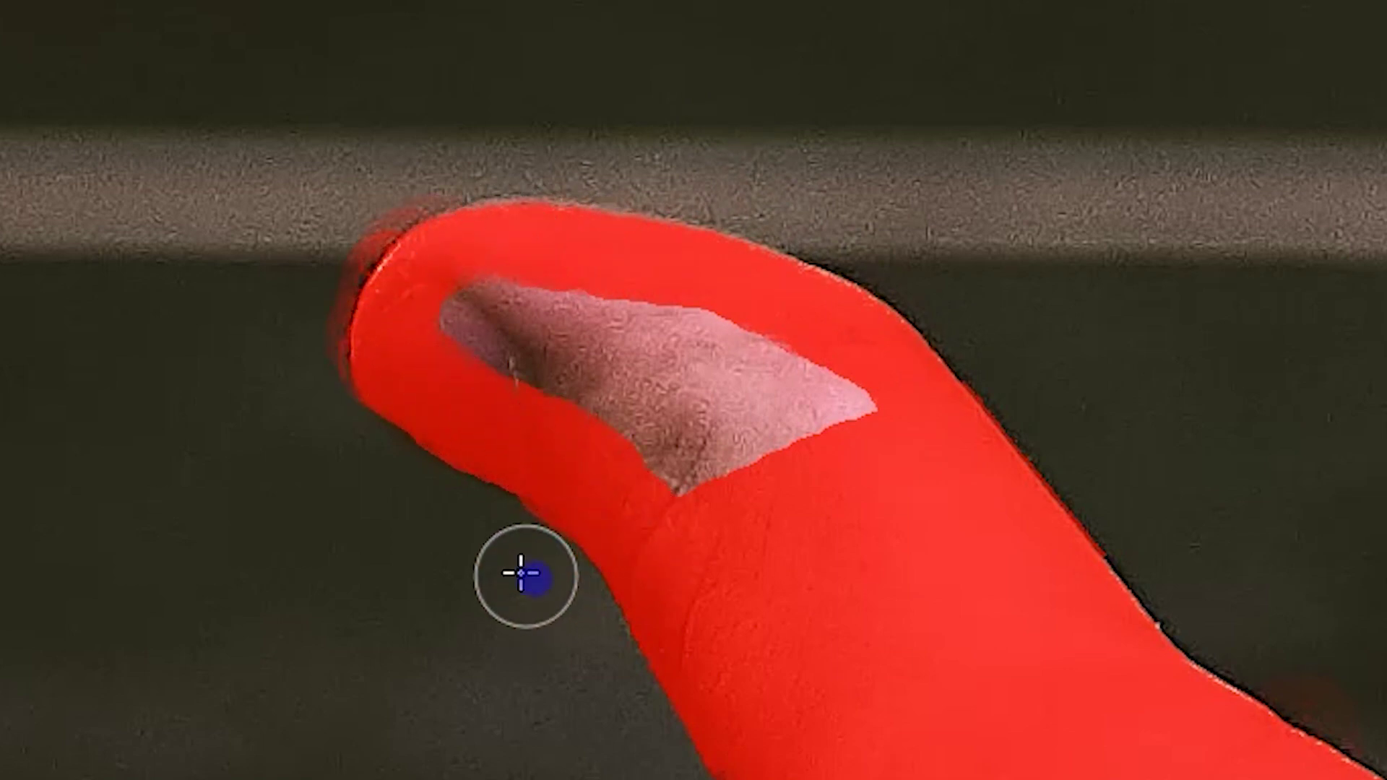
left_click_drag(505, 540, 518, 558)
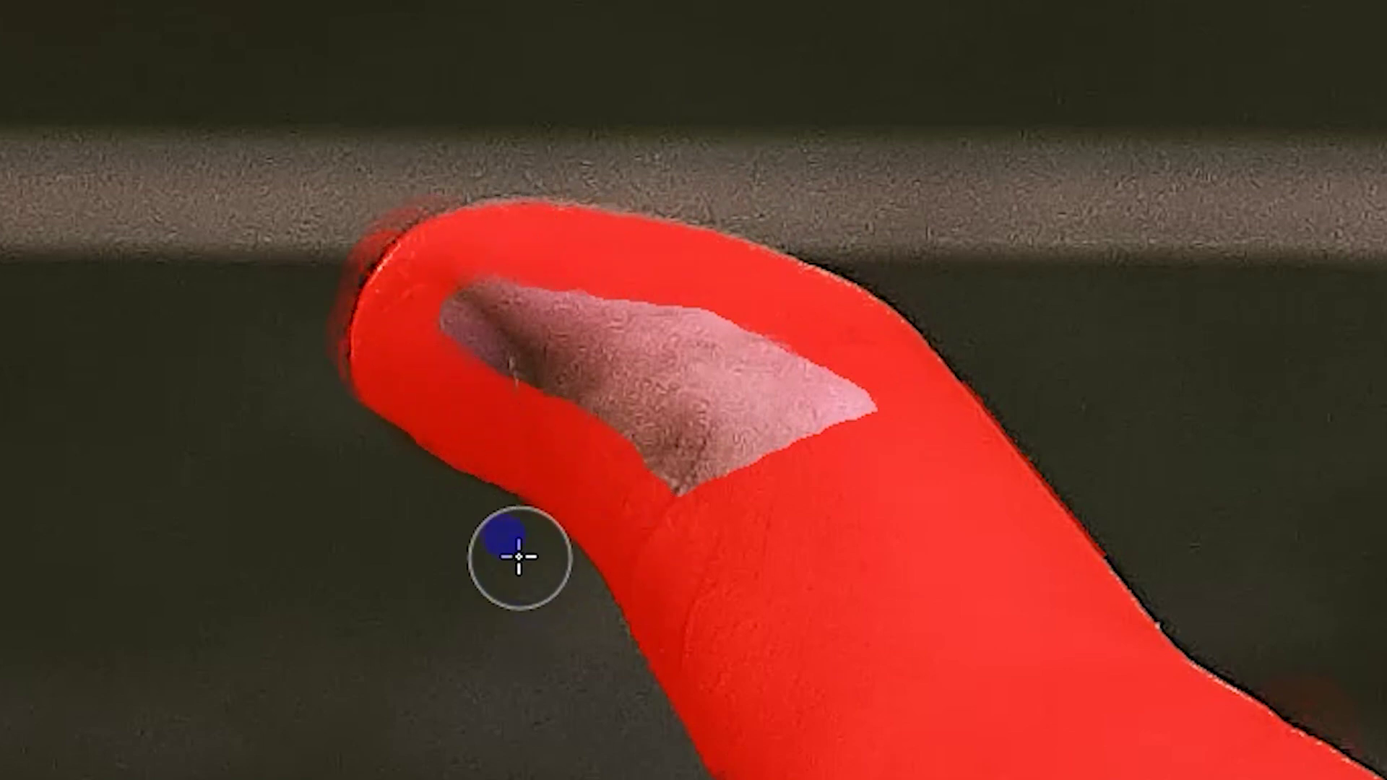
left_click(368, 186)
mouse_move(368, 186)
left_mouse_down()
mouse_move(398, 176)
mouse_move(335, 233)
mouse_move(301, 292)
mouse_move(301, 412)
left_mouse_up()
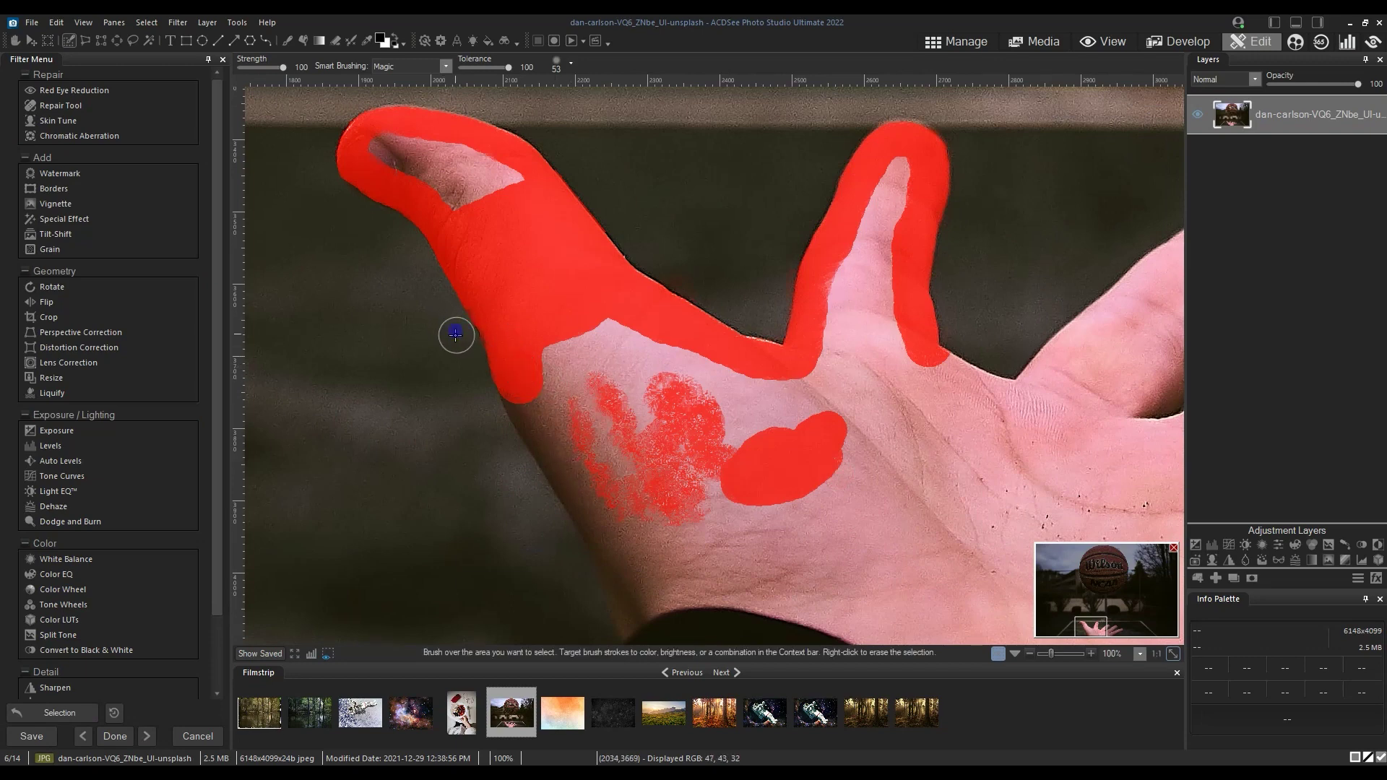
Step: Paint the selection down the palm's outer edge below the thumb and around the outline of the middle finger
left_click_drag(495, 329, 642, 647)
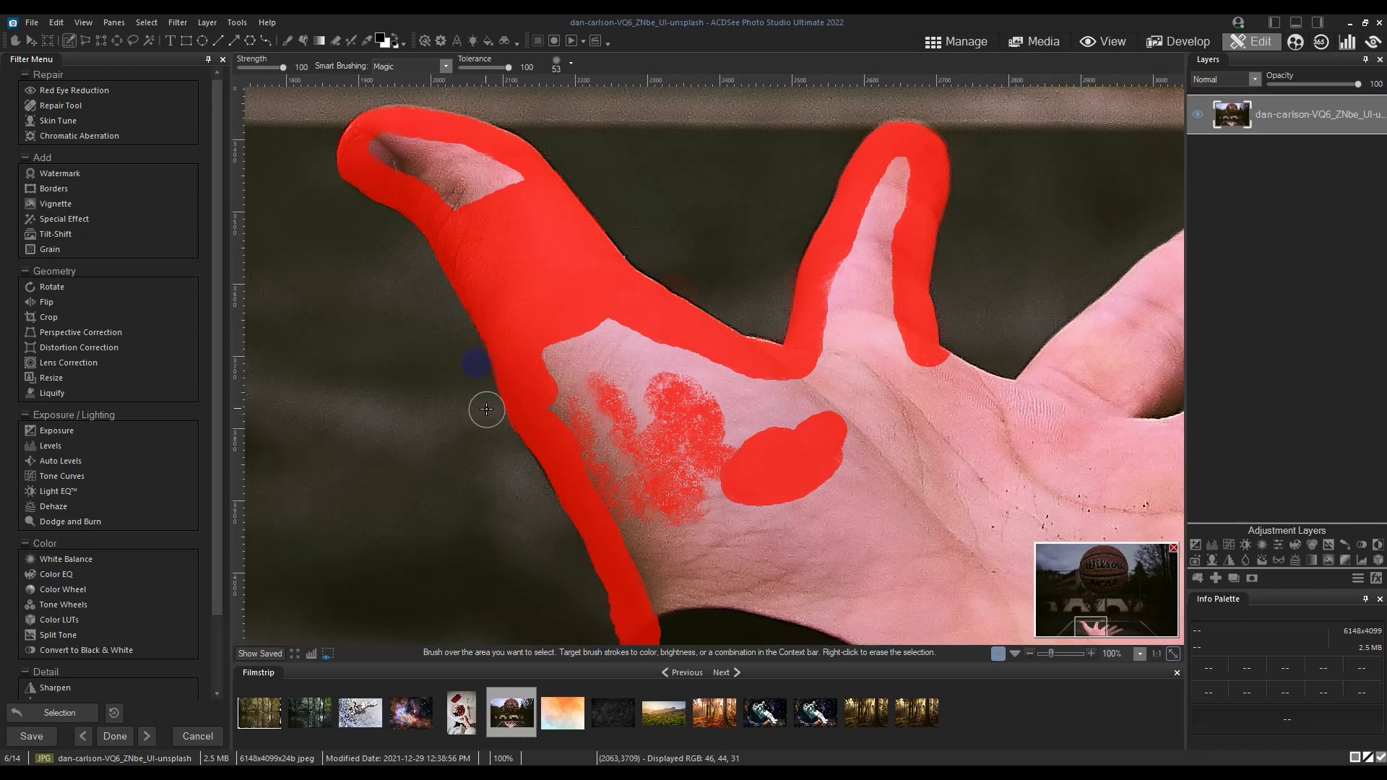
left_click_drag(926, 381, 666, 391)
mouse_move(666, 391)
left_mouse_down()
mouse_move(816, 356)
mouse_move(886, 287)
mouse_move(1001, 229)
mouse_move(963, 217)
mouse_move(985, 198)
mouse_move(969, 311)
mouse_move(917, 398)
mouse_move(835, 455)
left_mouse_up()
left_click_drag(1005, 322, 771, 354)
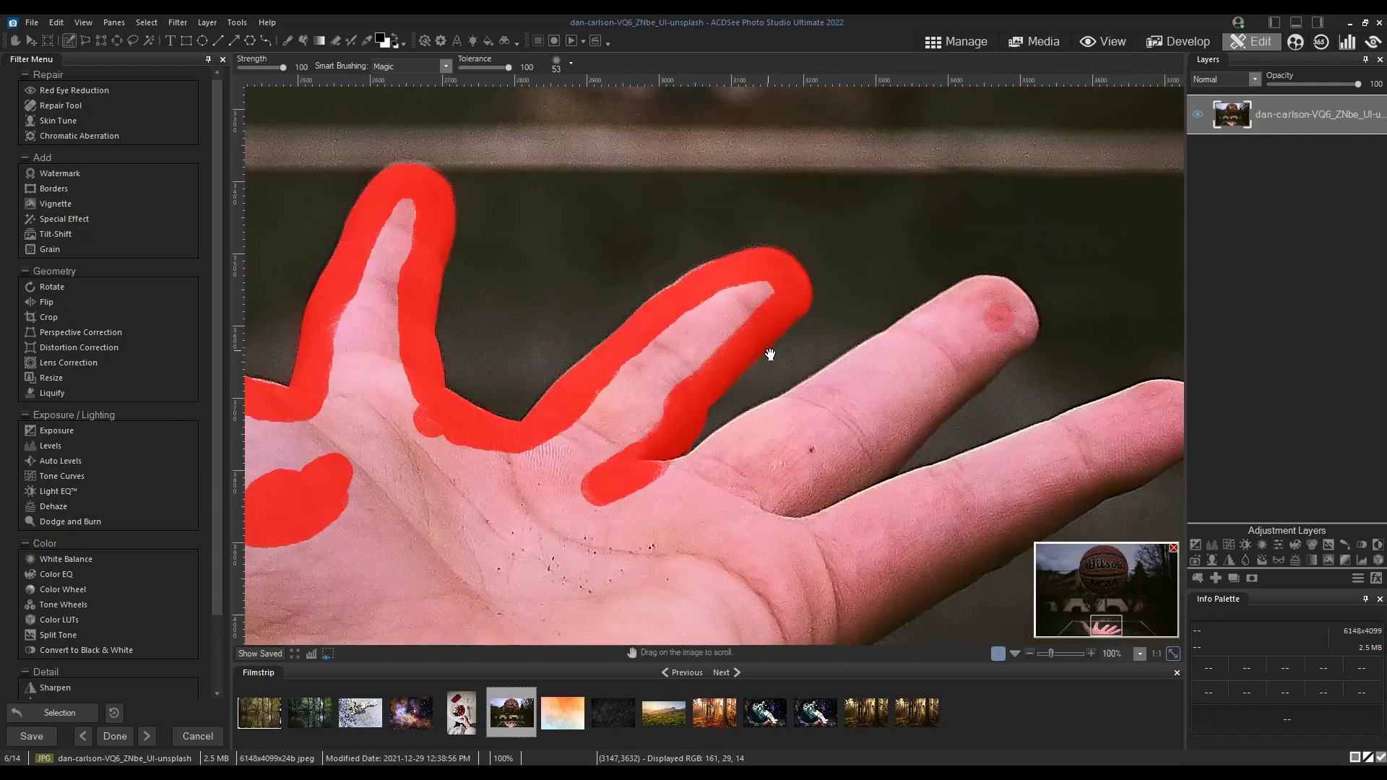
Step: Lower the tolerance to 72 and paint the selection around the outlines of the ring and little fingers
scroll(706, 431, "down", 6)
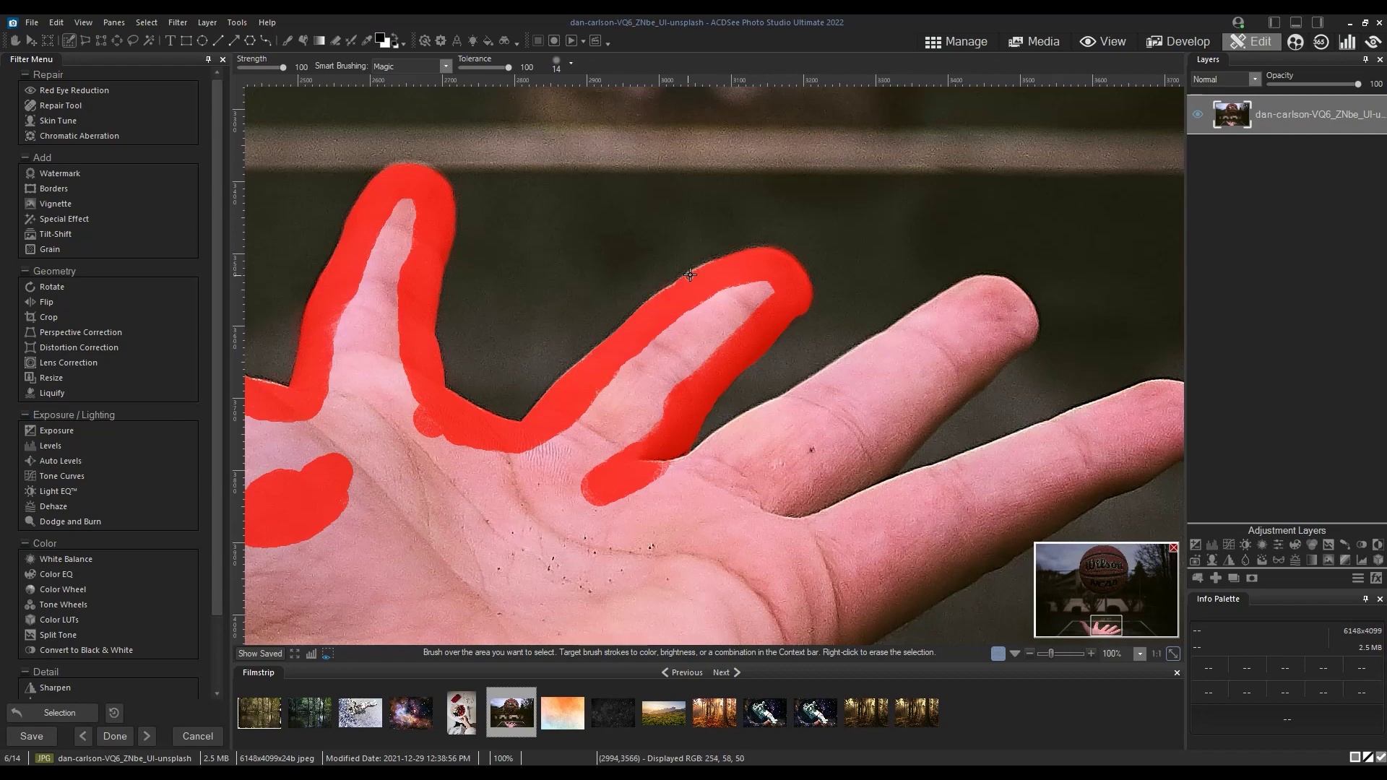
mouse_move(712, 447)
left_mouse_down()
mouse_move(975, 289)
mouse_move(956, 391)
mouse_move(844, 486)
mouse_move(942, 480)
mouse_move(1047, 438)
mouse_move(787, 430)
left_mouse_up()
mouse_move(787, 430)
left_mouse_down()
mouse_move(887, 394)
mouse_move(947, 405)
mouse_move(842, 481)
mouse_move(854, 451)
left_mouse_up()
left_click_drag(509, 68, 496, 67)
mouse_move(855, 429)
left_mouse_down()
mouse_move(619, 582)
mouse_move(655, 572)
left_mouse_up()
Step: Erase the selection spill along the outer edges of the fingers with a 27 nib
right_click(753, 532)
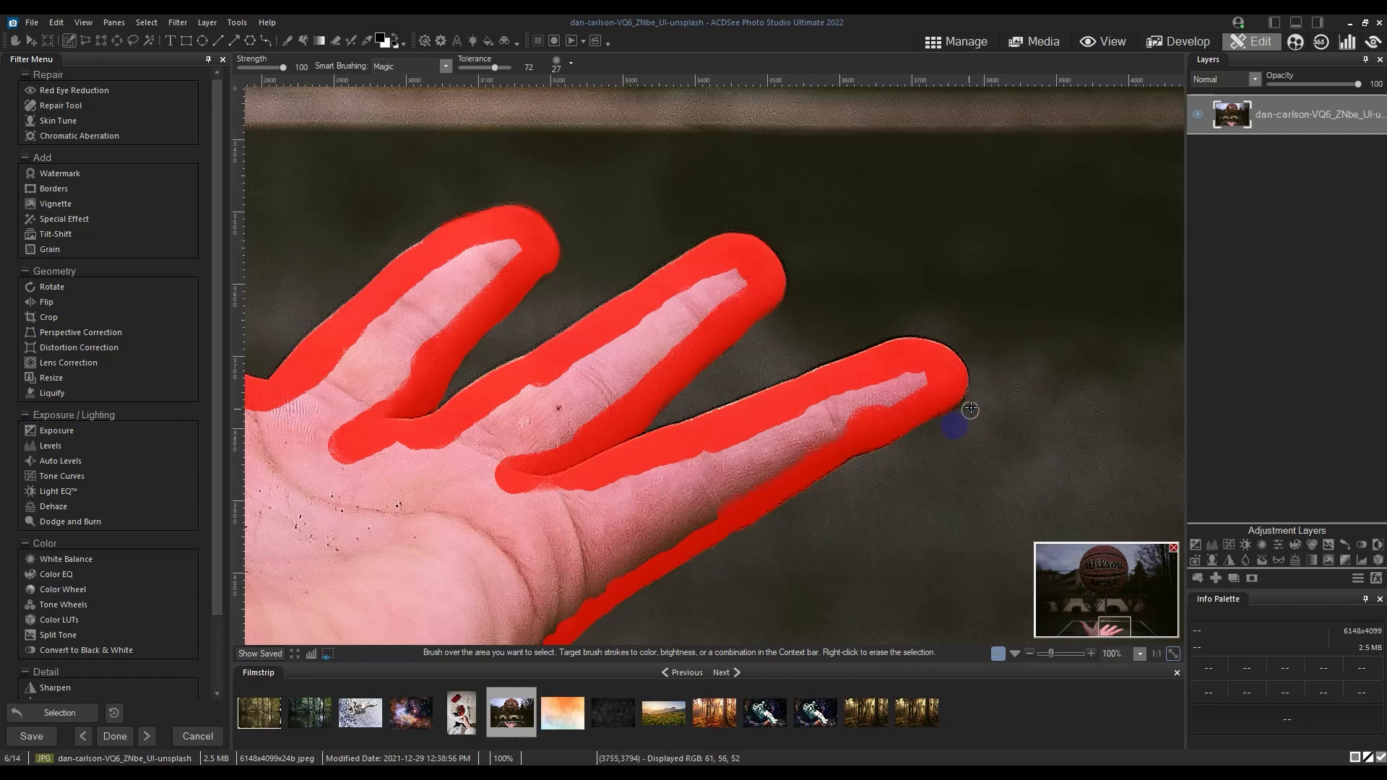
scroll(833, 478, "left", 3)
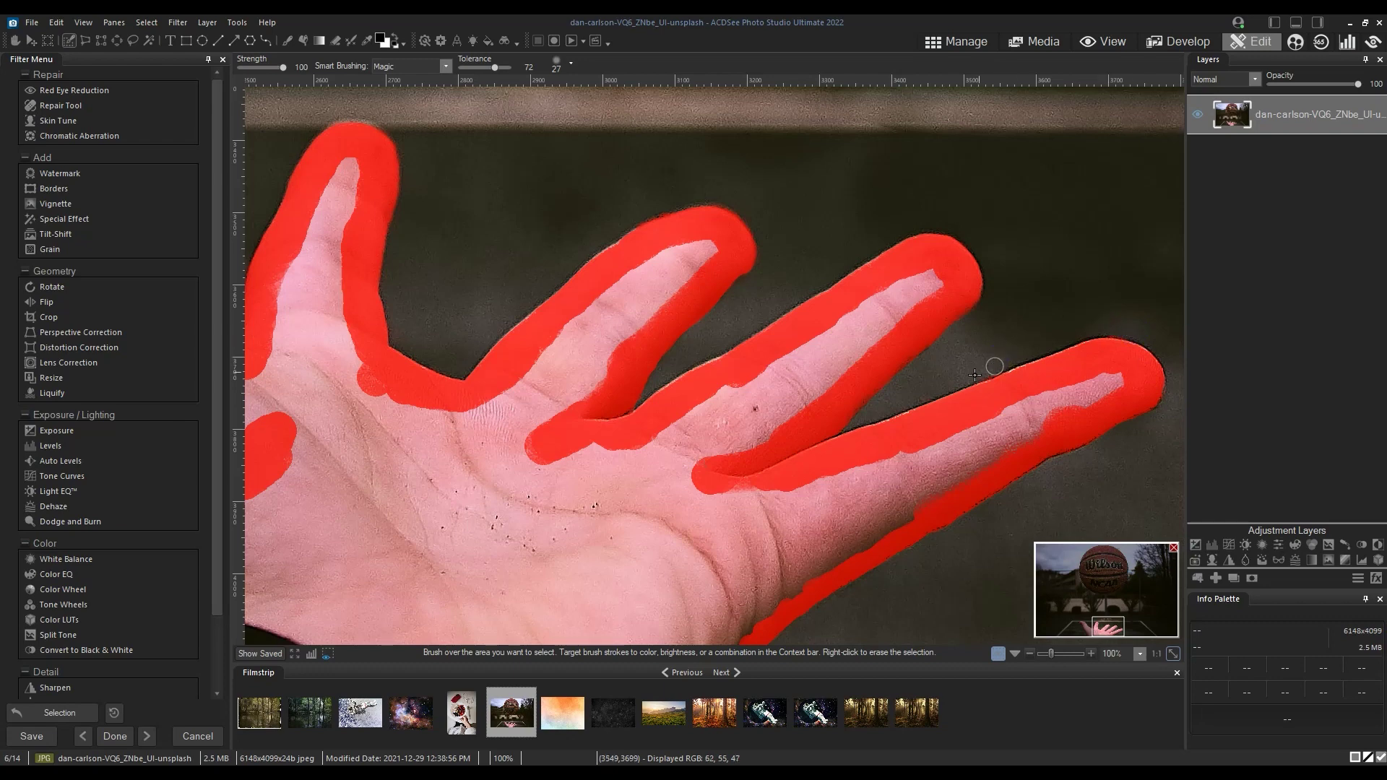
left_click_drag(704, 367, 651, 398)
scroll(880, 260, "left", 3)
left_click_drag(782, 240, 792, 226)
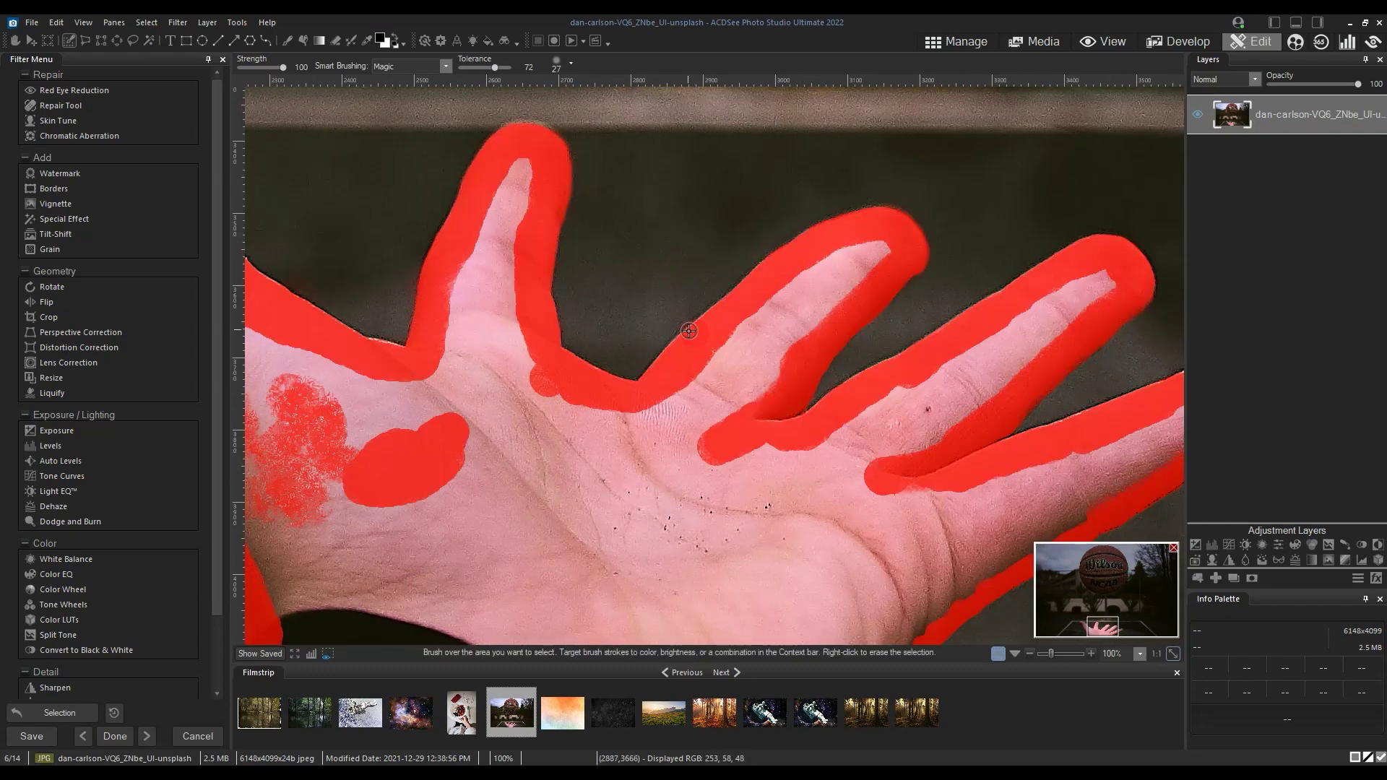
left_click_drag(650, 374, 1008, 389)
mouse_move(916, 417)
left_mouse_down()
mouse_move(757, 365)
mouse_move(896, 402)
mouse_move(828, 336)
mouse_move(883, 177)
mouse_move(876, 408)
left_mouse_up()
Step: Enlarge the nib to 92, turn Smart Brushing off and fill the unselected interior of the palm and fingers
scroll(897, 402, "up", 5)
left_click(446, 66)
left_click(412, 76)
mouse_move(763, 468)
left_mouse_down()
mouse_move(527, 397)
mouse_move(618, 373)
mouse_move(669, 489)
mouse_move(384, 161)
mouse_move(361, 159)
mouse_move(468, 174)
mouse_move(855, 488)
mouse_move(523, 469)
left_mouse_up()
mouse_move(542, 461)
left_mouse_down()
mouse_move(766, 349)
mouse_move(761, 393)
mouse_move(537, 510)
mouse_move(619, 648)
mouse_move(893, 502)
mouse_move(588, 578)
mouse_move(884, 571)
left_mouse_up()
mouse_move(876, 463)
left_mouse_down()
mouse_move(583, 457)
mouse_move(799, 294)
mouse_move(759, 491)
mouse_move(882, 449)
mouse_move(655, 595)
mouse_move(687, 600)
left_mouse_up()
scroll(619, 427, "down", 4)
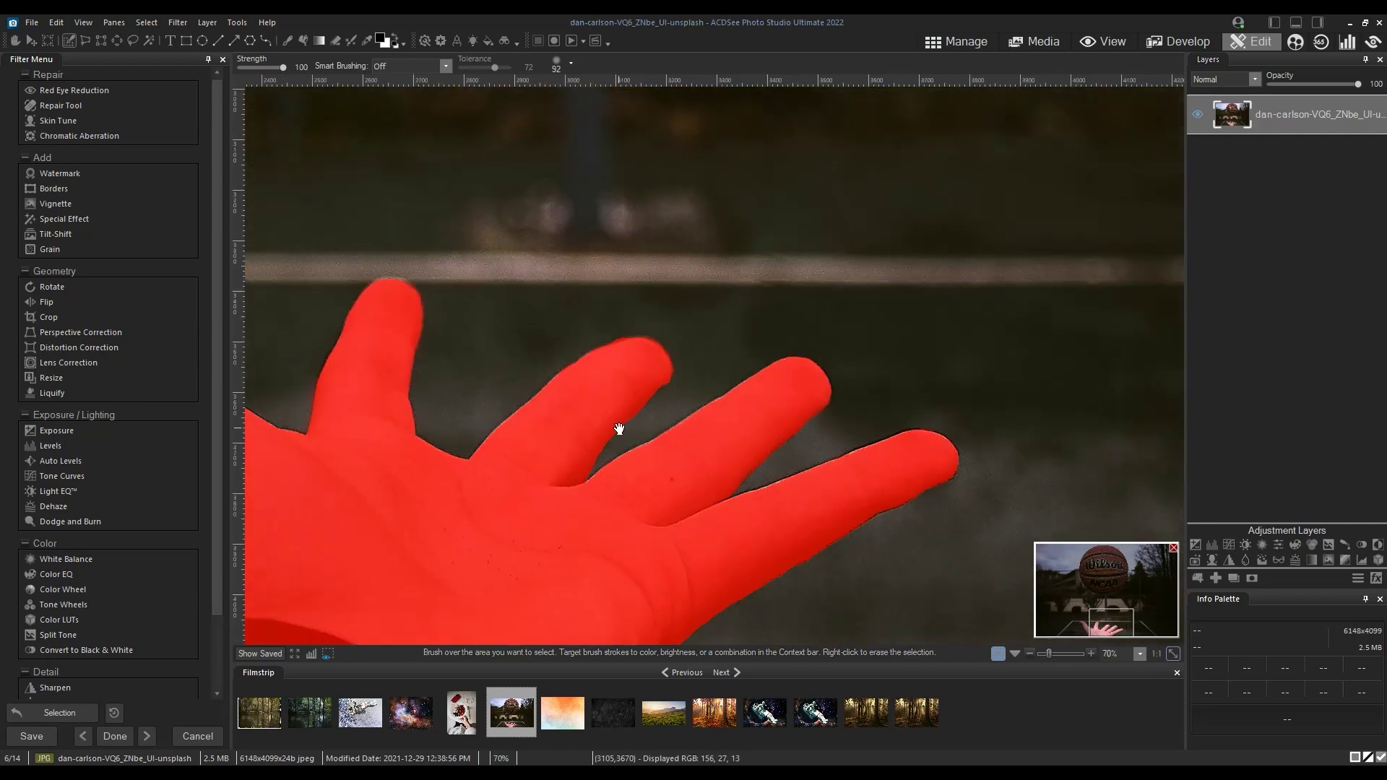
Step: Inspect the finished hand selection and check that the rulers are enabled for placing guidelines
scroll(743, 397, "up", 3)
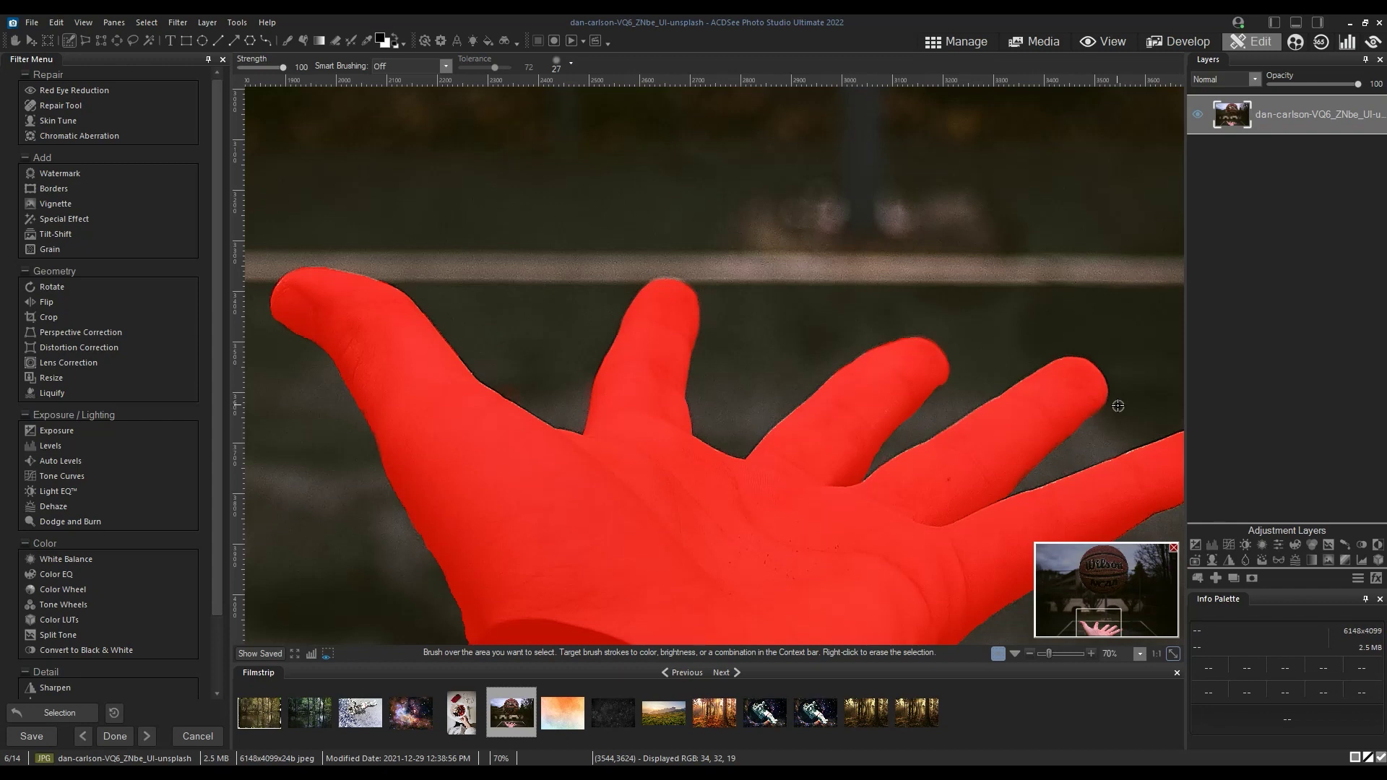
scroll(758, 272, "down", 4)
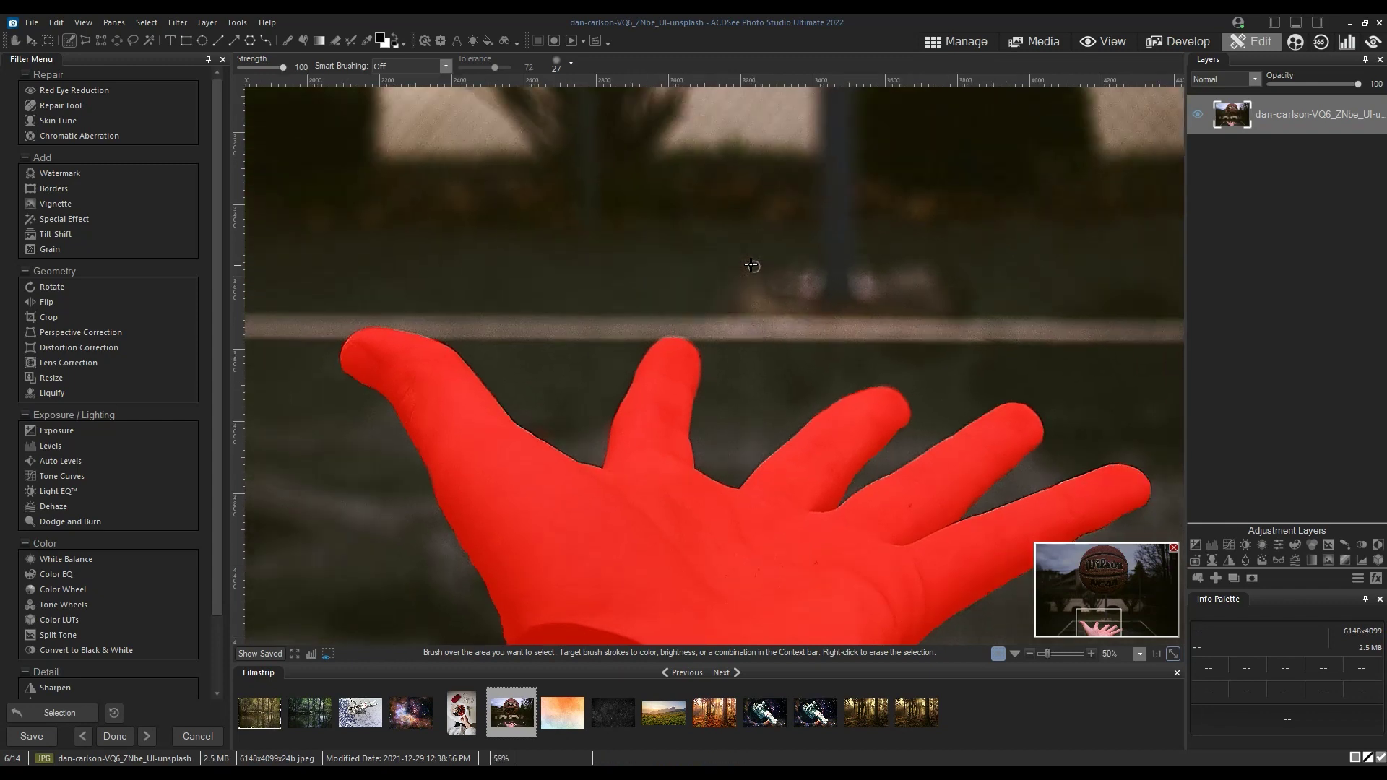
scroll(750, 259, "down", 2)
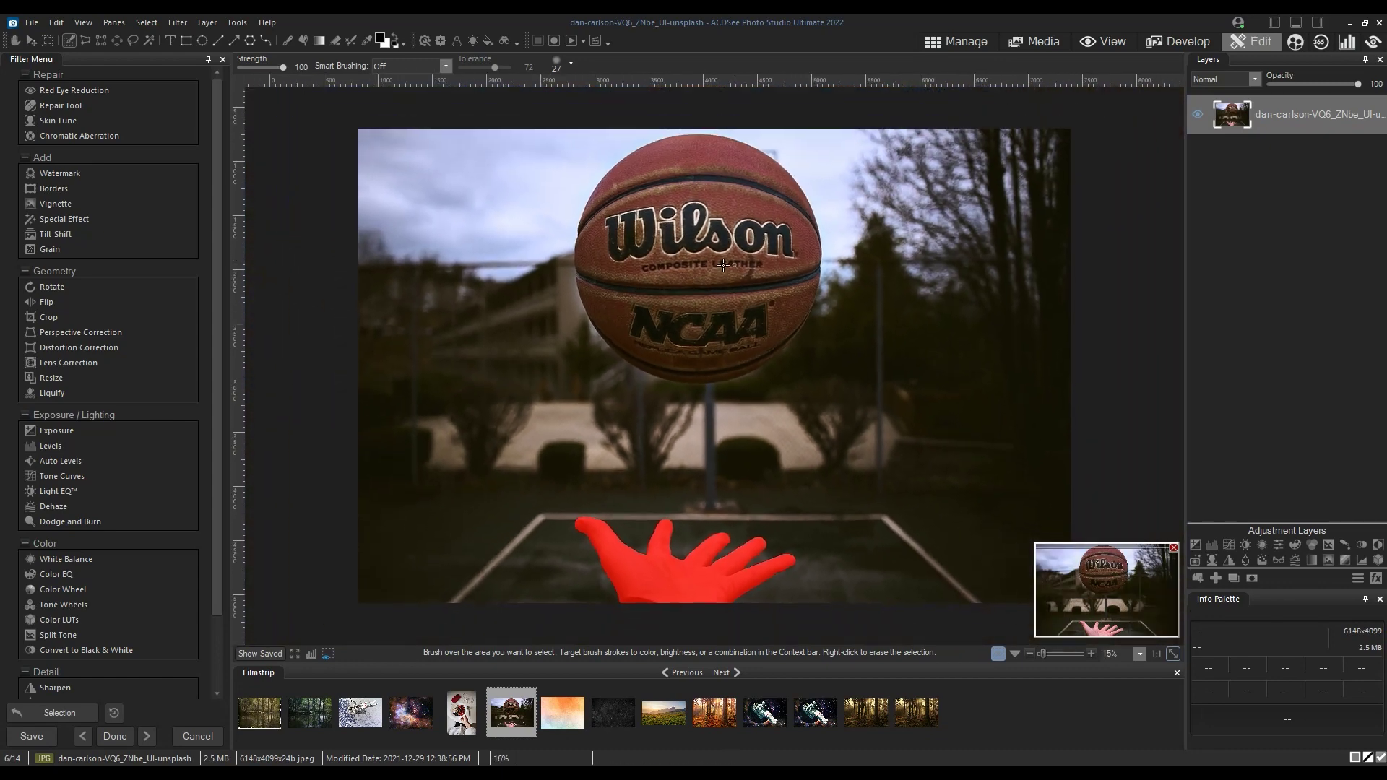
scroll(659, 242, "down", 1)
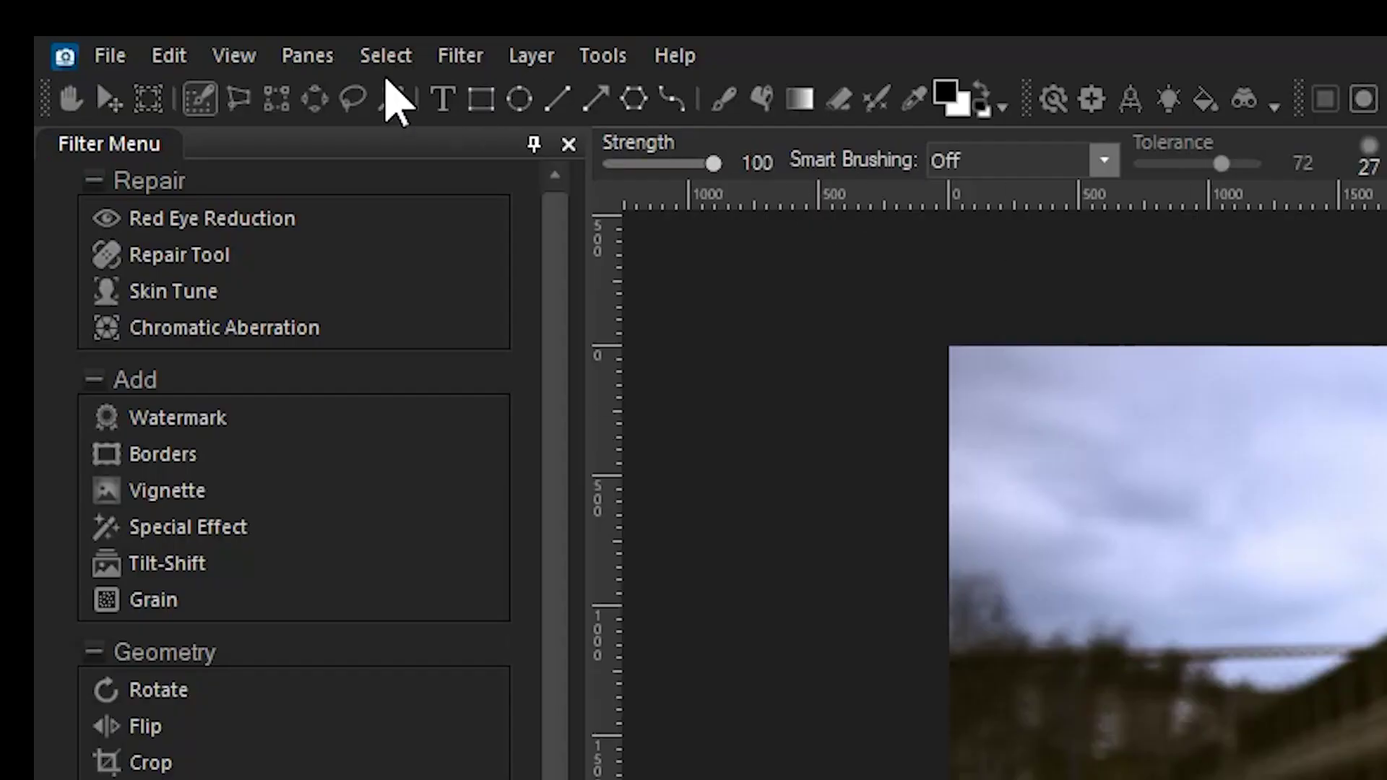
left_click(85, 23)
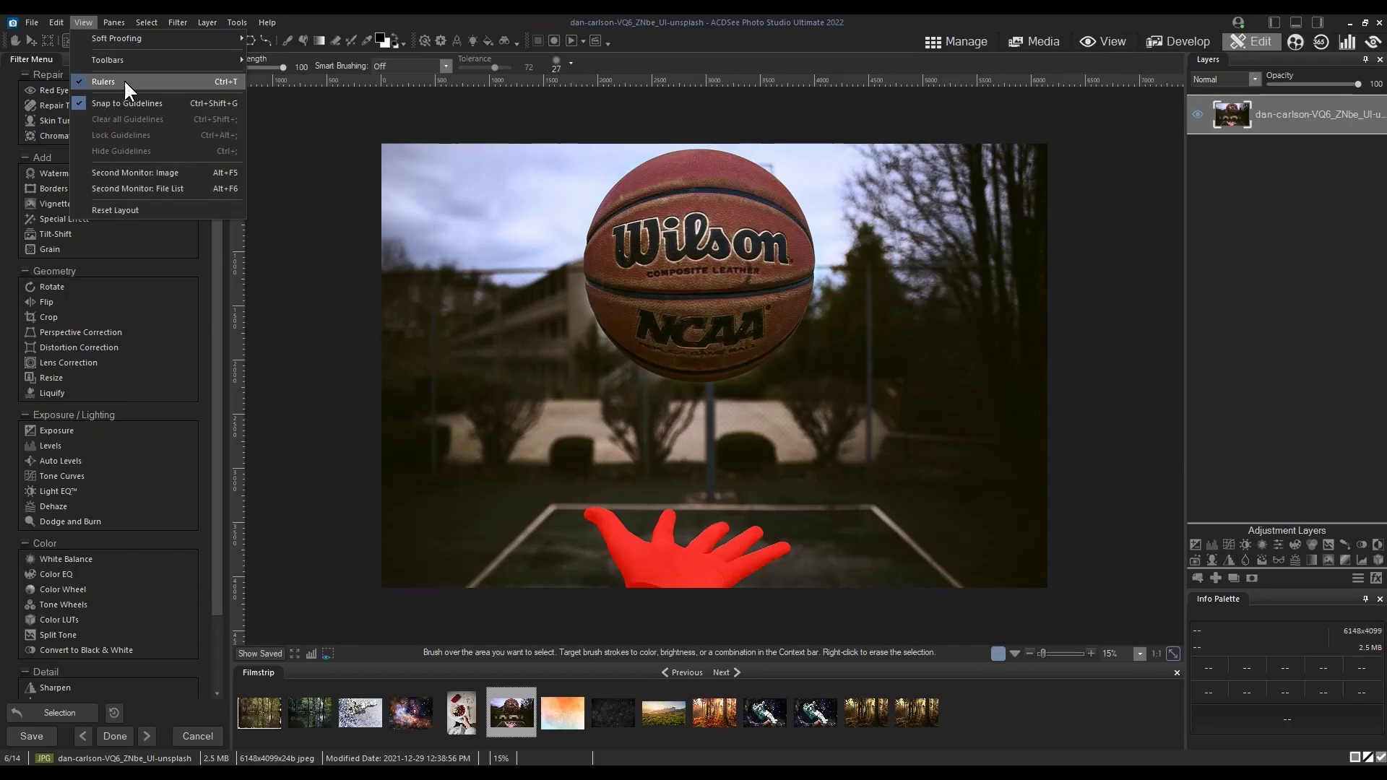
left_click(582, 86)
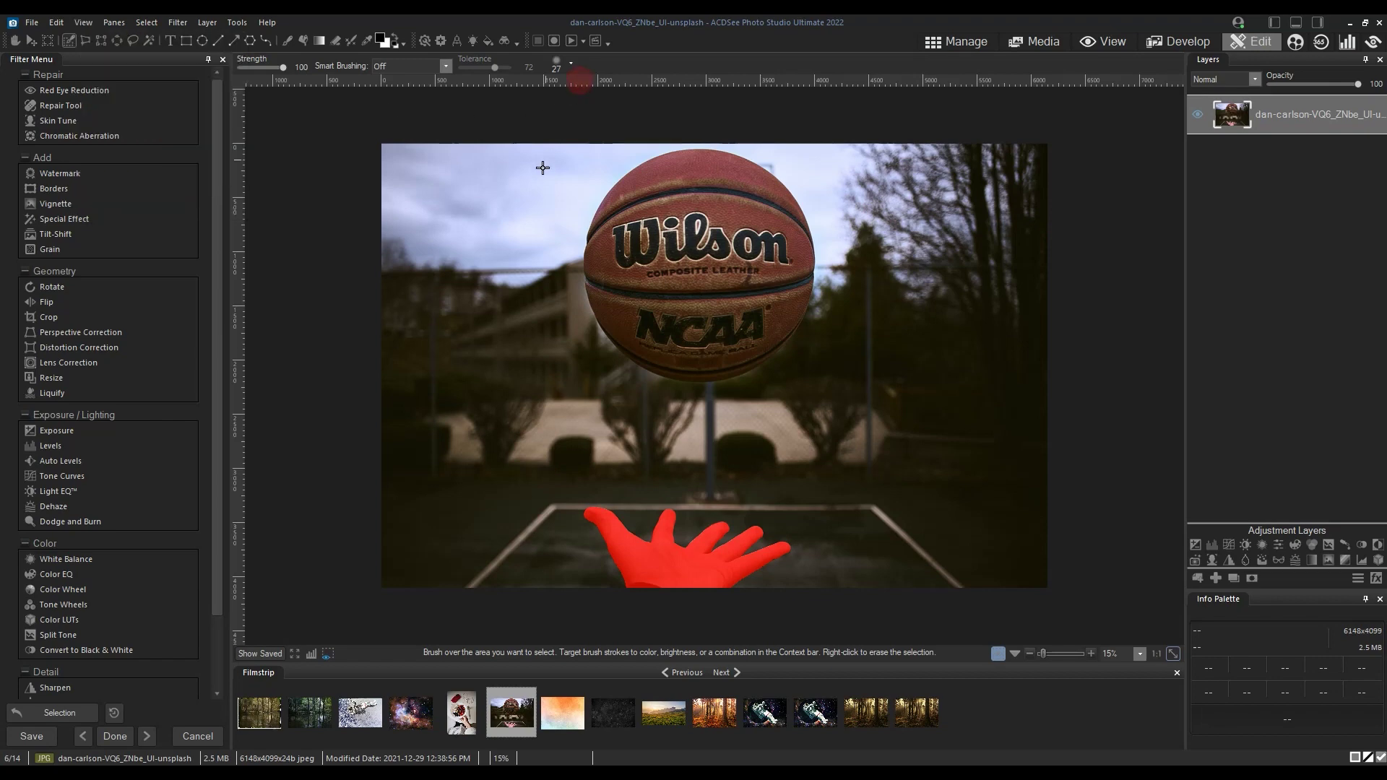
Step: Place a vertical guideline against the basketball's left edge
scroll(542, 164, "up", 5)
scroll(540, 221, "up", 2)
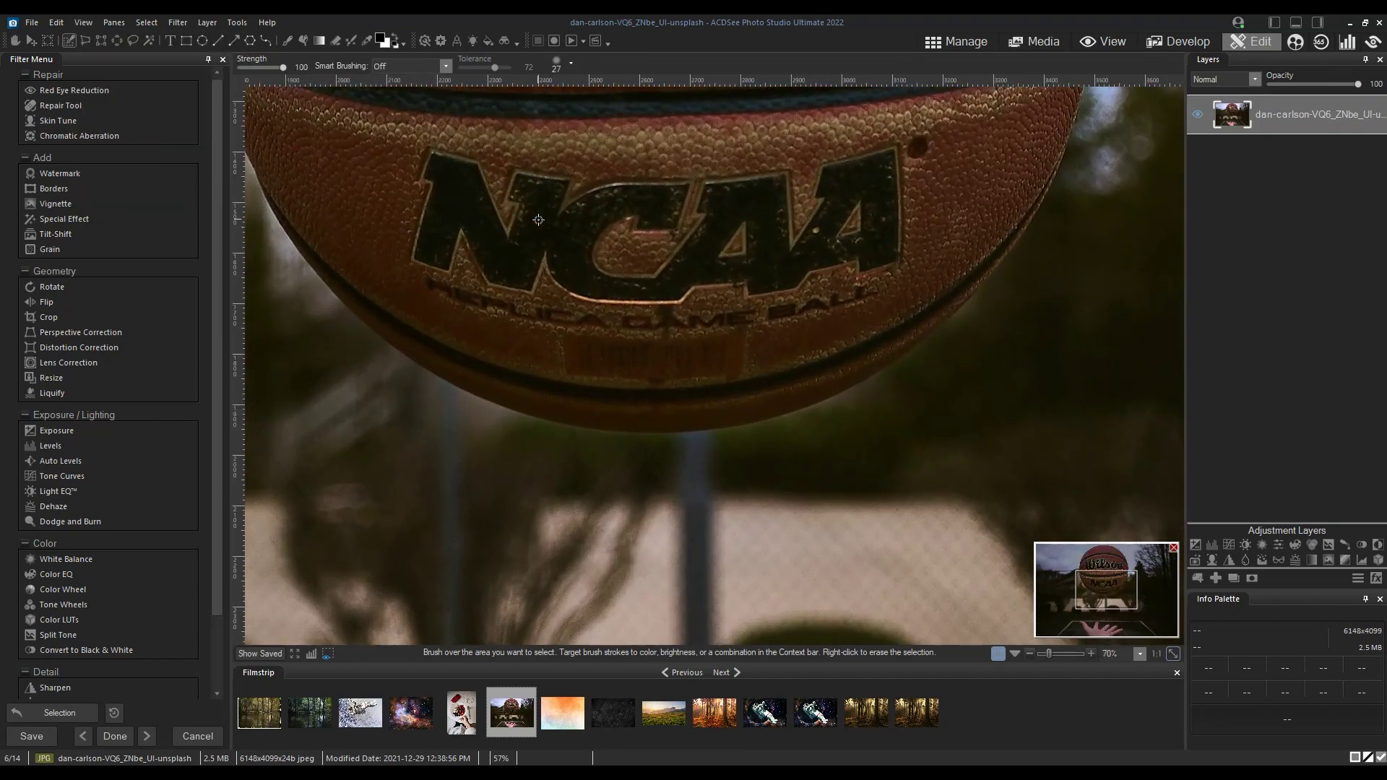
left_click_drag(496, 202, 1018, 564)
scroll(759, 362, "up", 2)
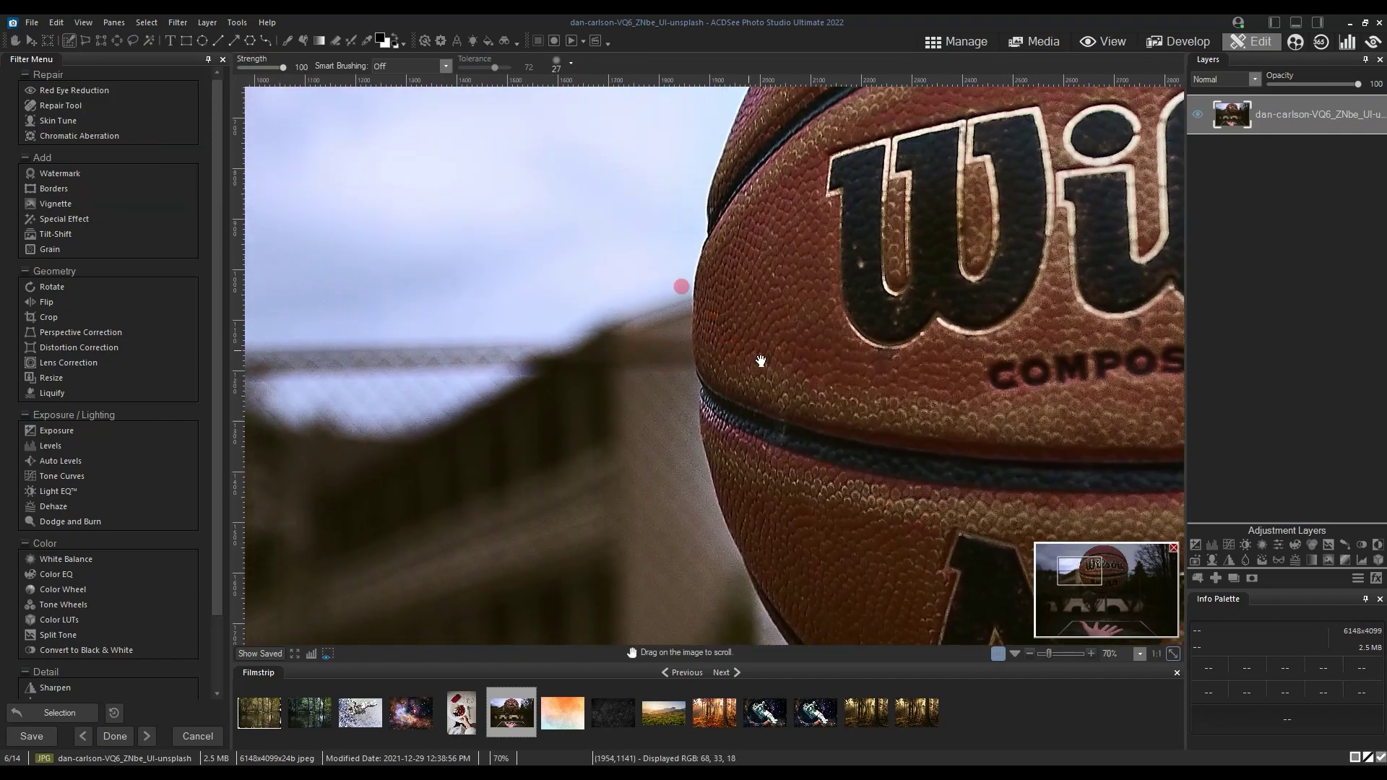
scroll(707, 346, "up", 2)
scroll(707, 346, "up", 2)
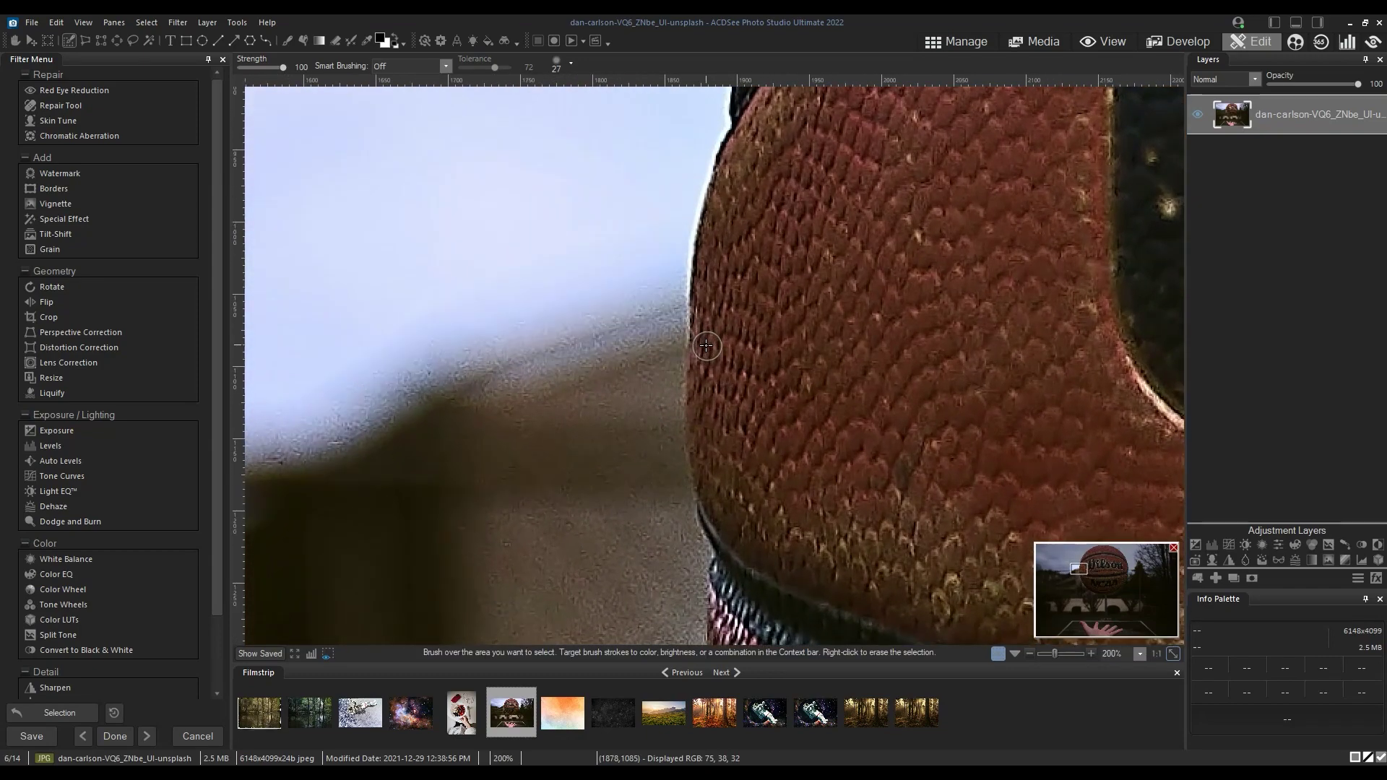
left_click_drag(237, 341, 691, 388)
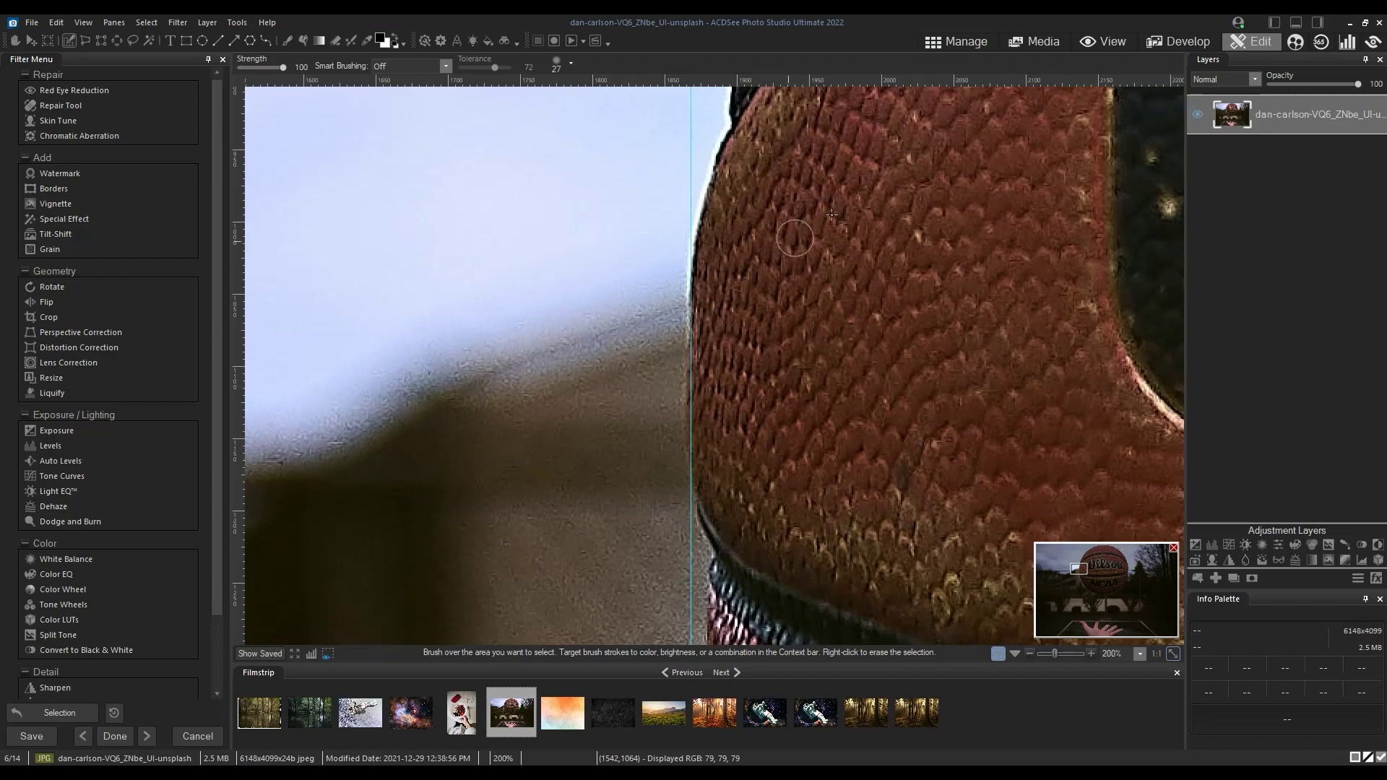
Step: Place a horizontal guideline along the top edge of the basketball
left_click_drag(903, 137, 506, 521)
mouse_move(808, 247)
left_mouse_down()
mouse_move(405, 405)
mouse_move(840, 253)
left_mouse_up()
left_click_drag(704, 92, 717, 162)
Step: Place a vertical guideline against the basketball's right edge
left_click_drag(1010, 353, 638, 111)
left_click_drag(1041, 433, 669, 177)
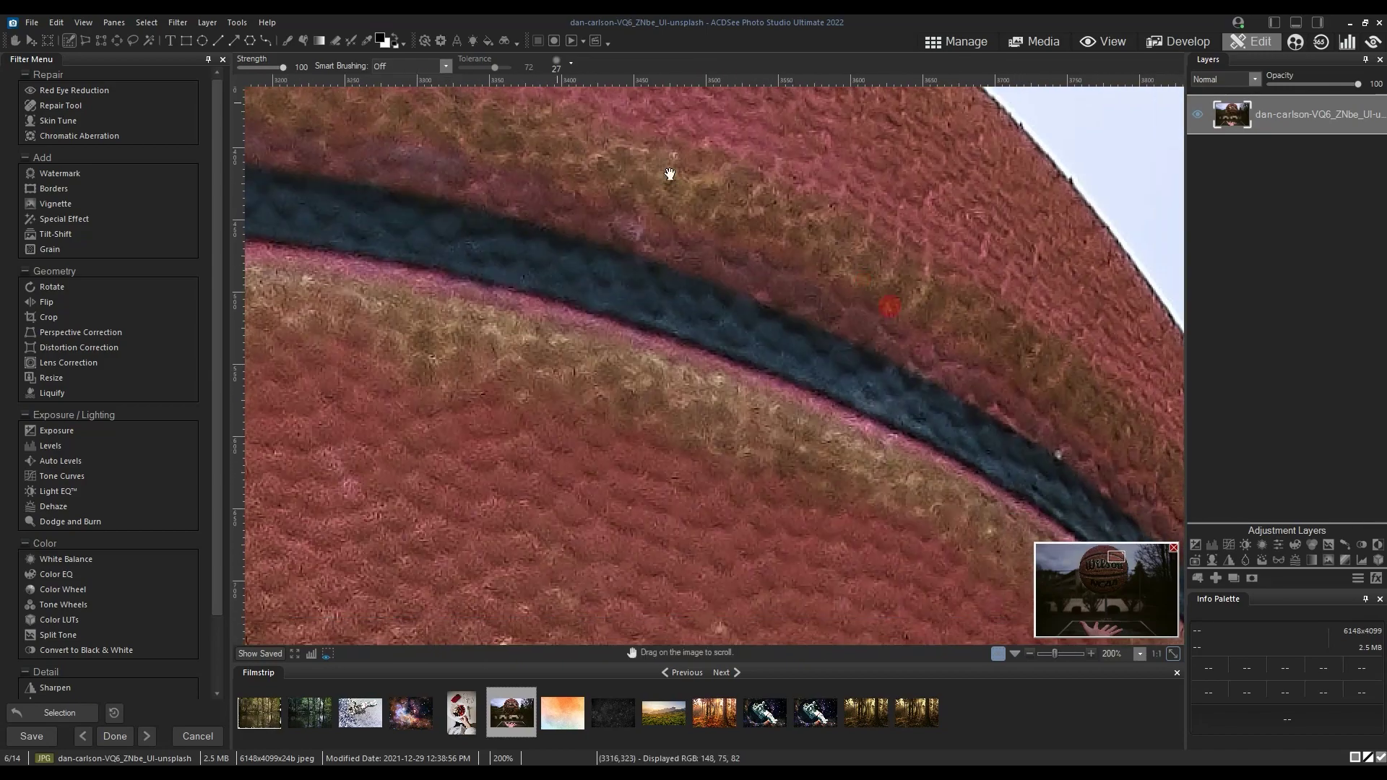
left_click_drag(892, 405, 672, 238)
mouse_move(786, 400)
left_mouse_down()
mouse_move(713, 149)
mouse_move(722, 456)
left_mouse_up()
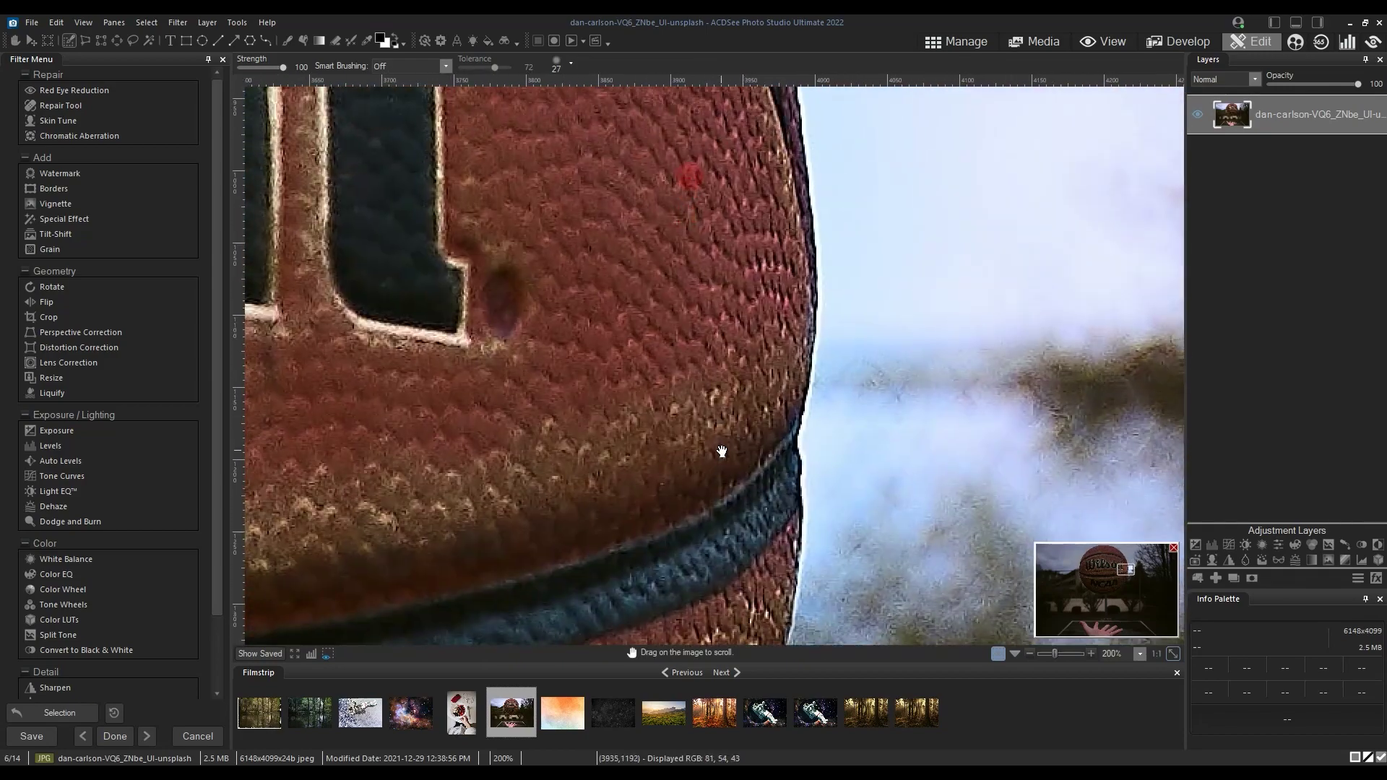
left_click_drag(243, 264, 815, 319)
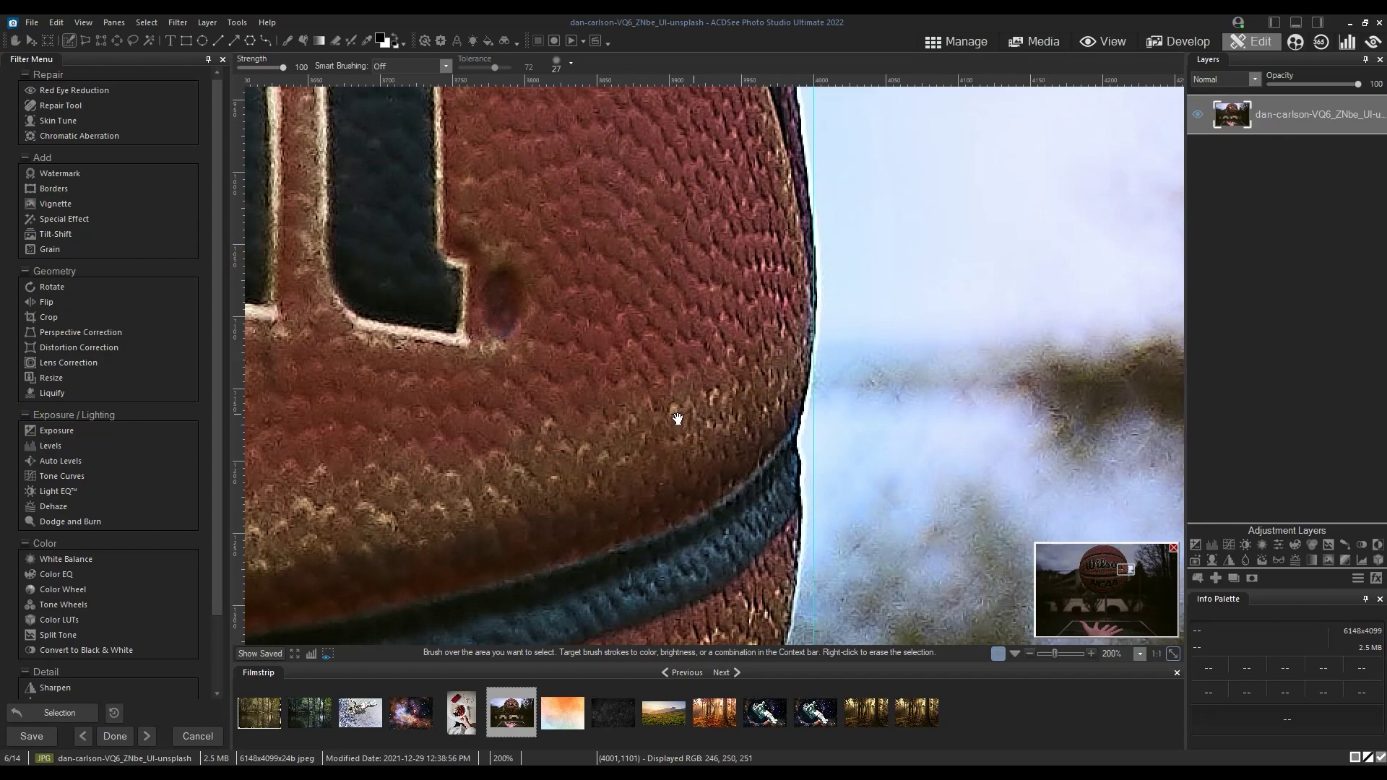
Step: Place a horizontal guideline along the bottom edge of the basketball
left_click_drag(678, 419, 683, 79)
left_click_drag(656, 267, 525, 607)
left_click_drag(612, 81, 648, 403)
scroll(645, 353, "down", 8)
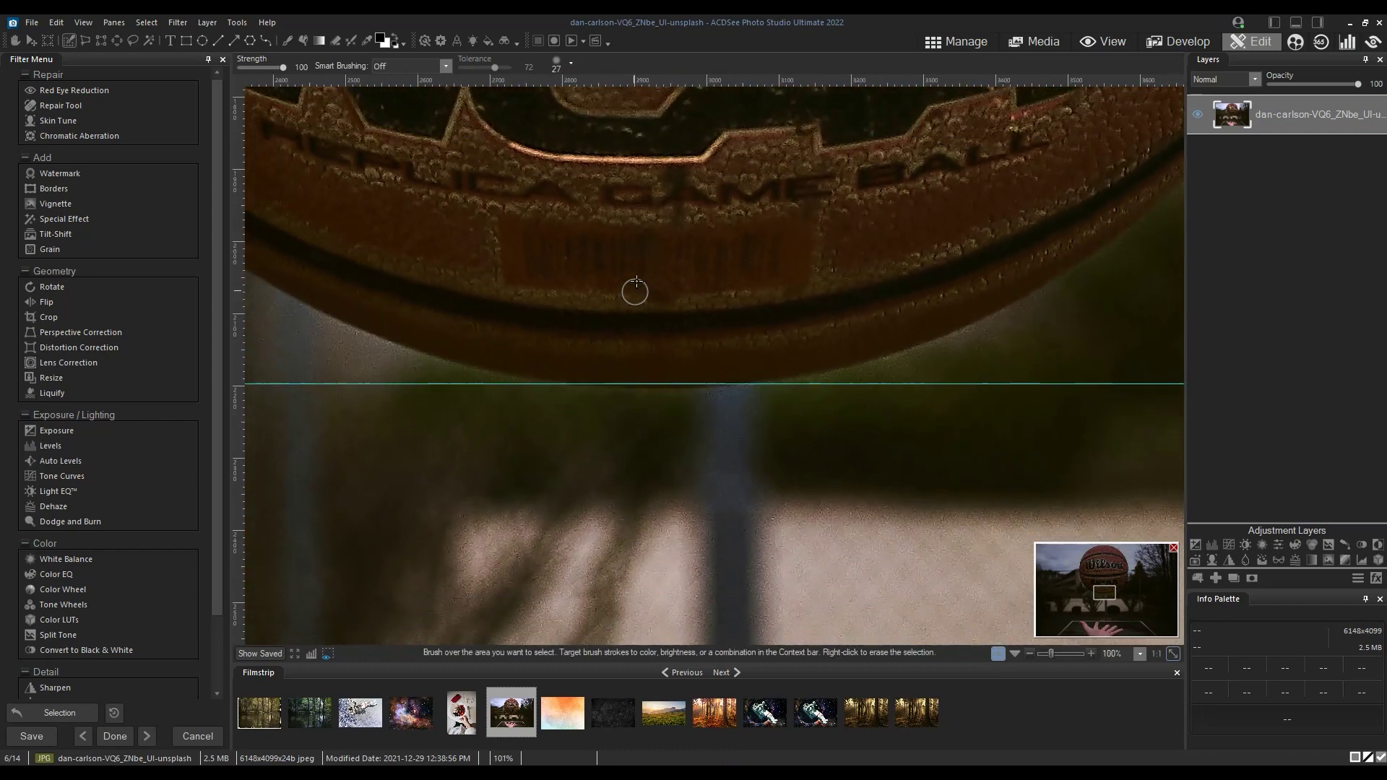
scroll(642, 250, "down", 3)
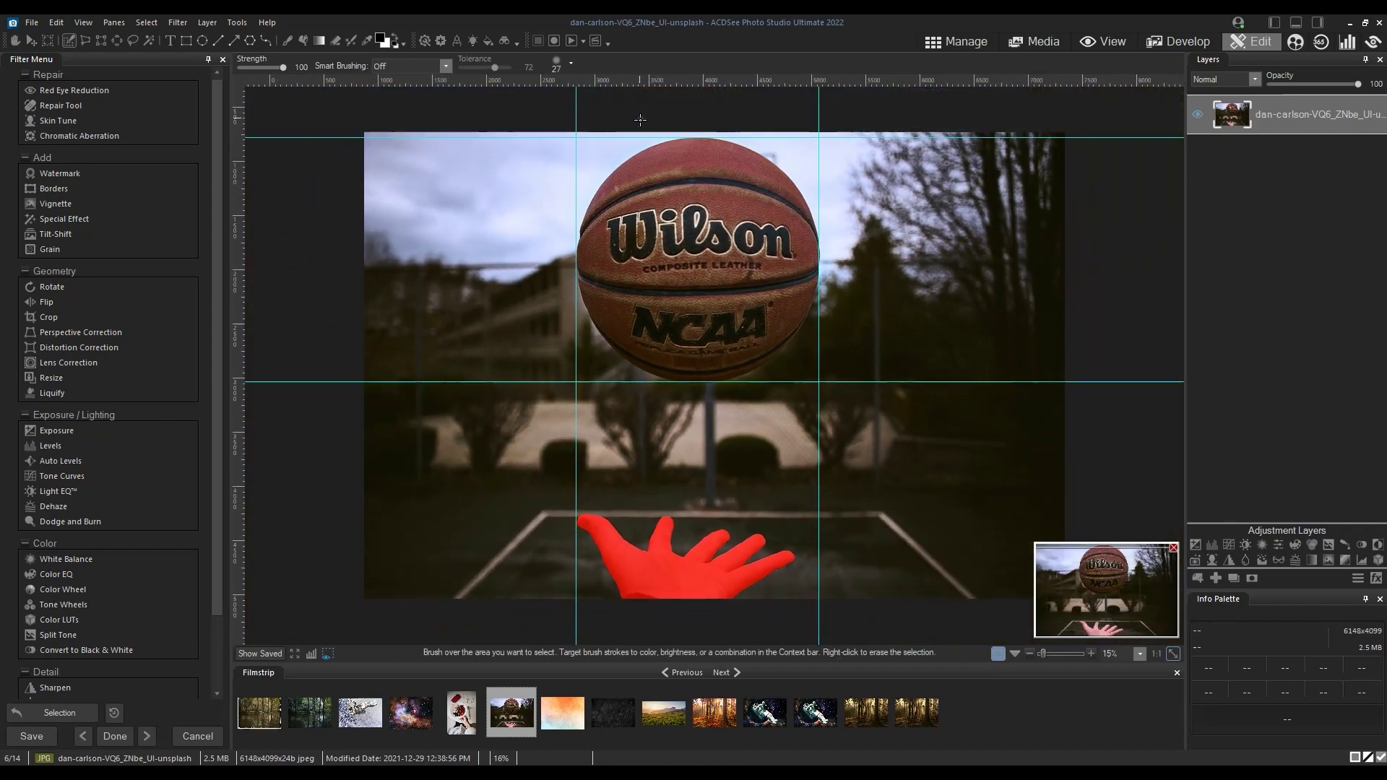
Step: Add the basketball to the hand selection with an elliptical selection drawn between opposite corners of the four guidelines
left_click(118, 40)
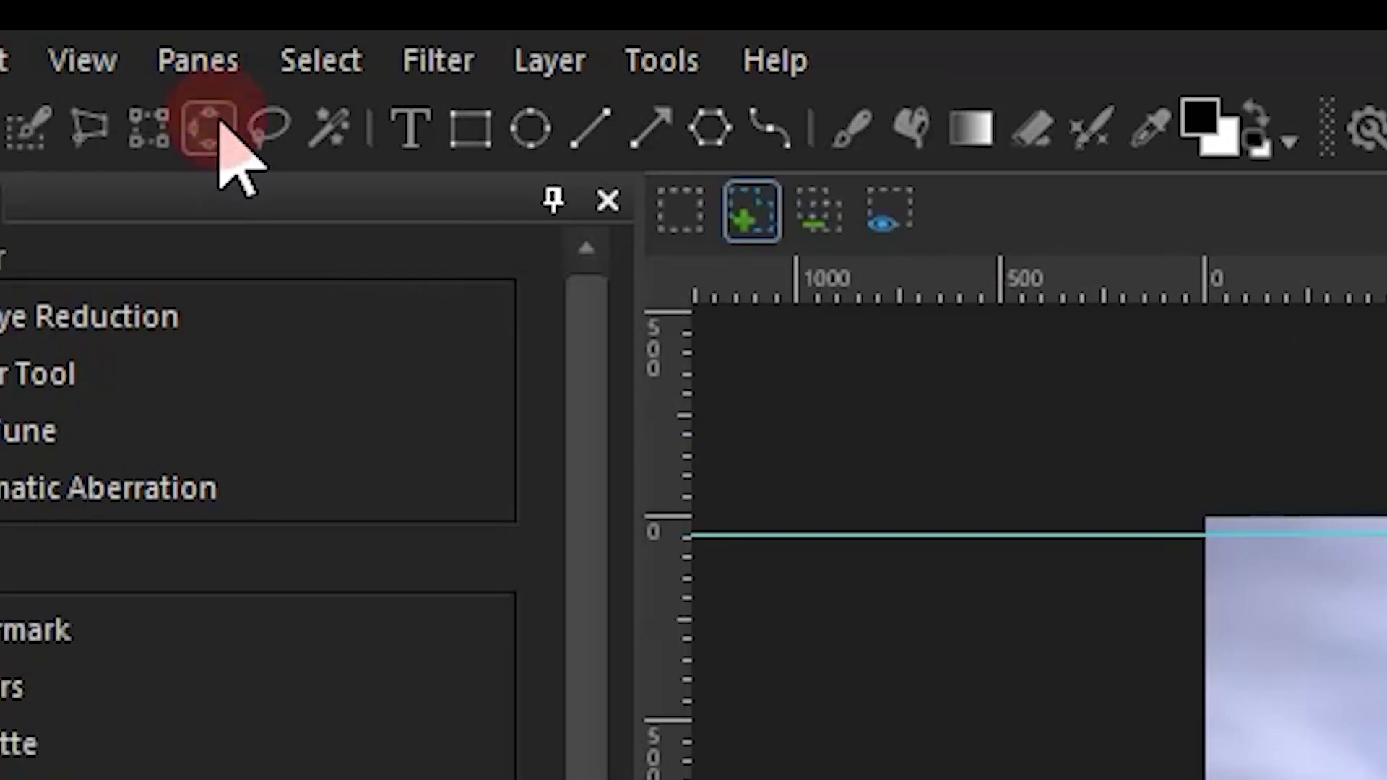
left_click(261, 63)
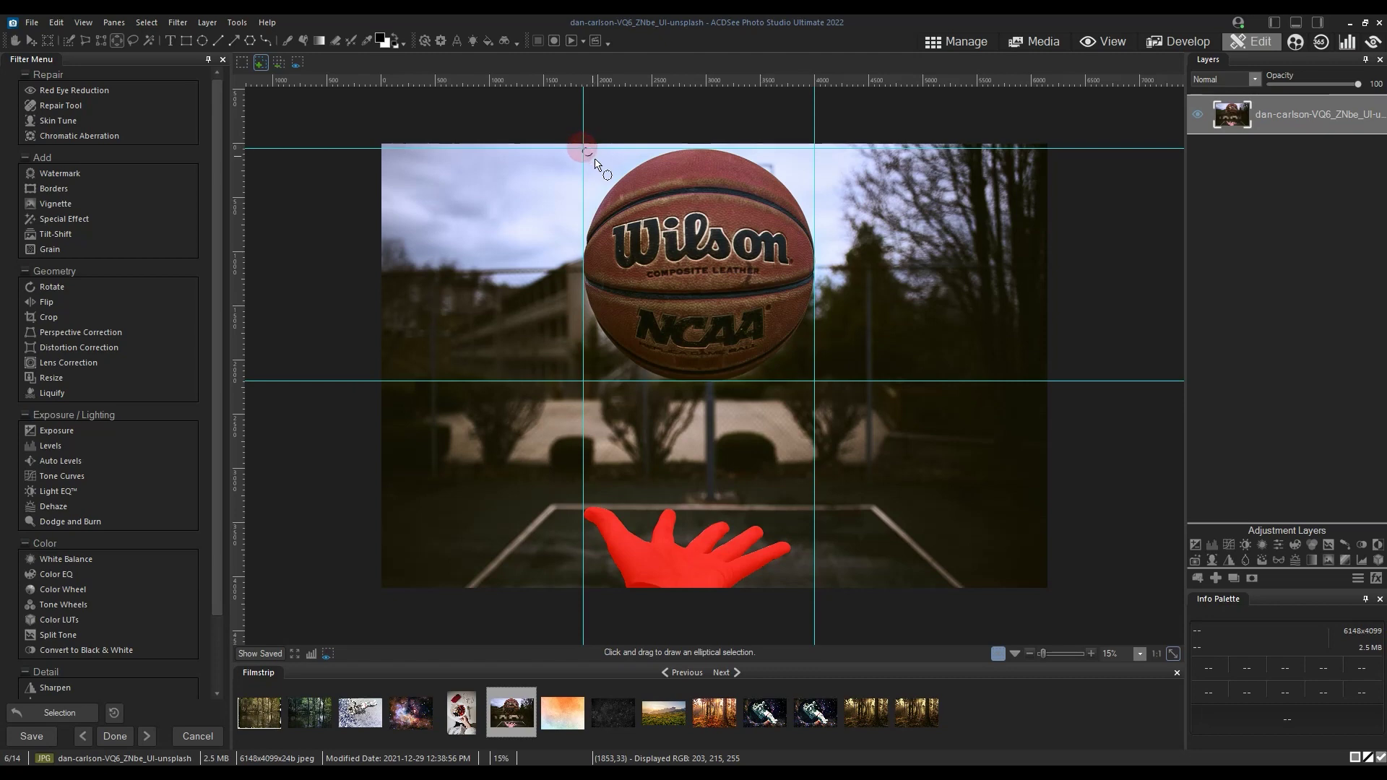
left_click_drag(595, 160, 631, 208)
left_click_drag(764, 318, 820, 383)
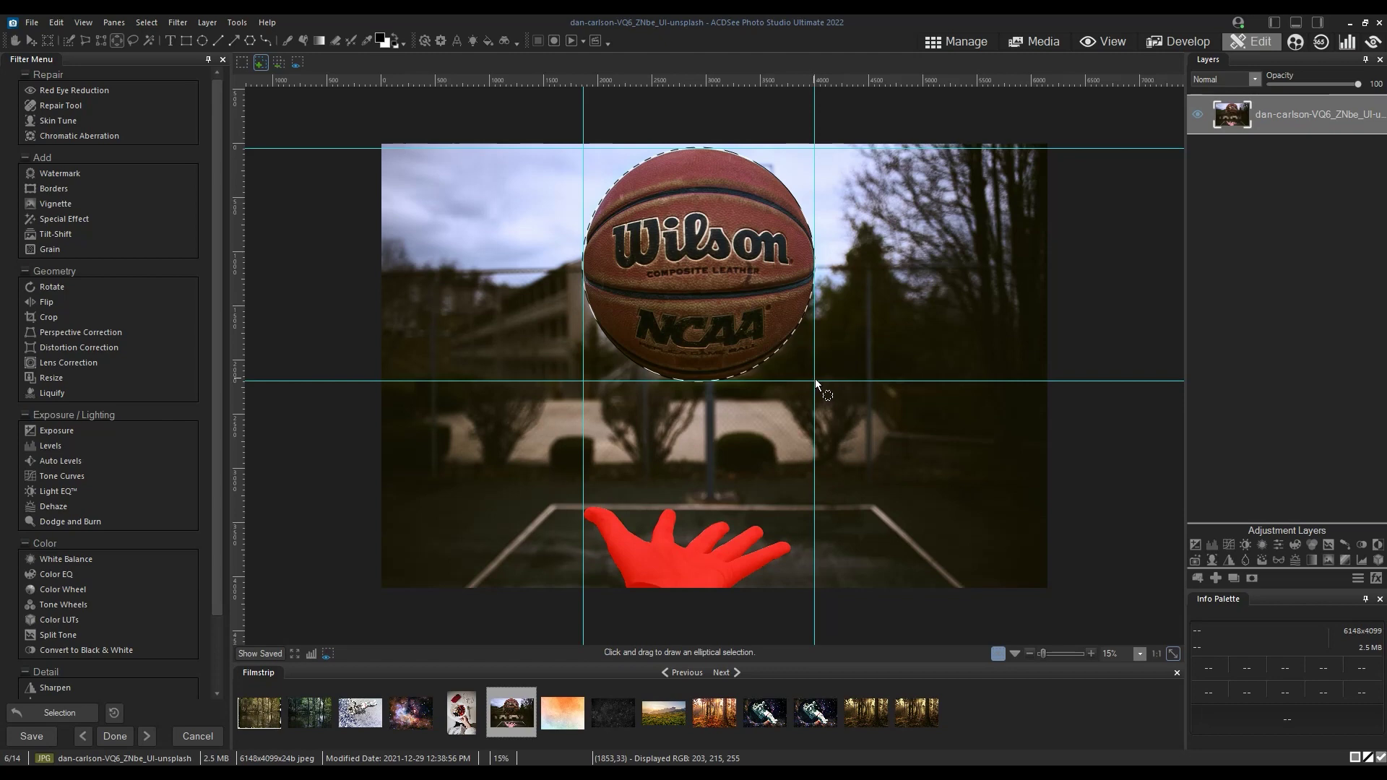
left_click_drag(816, 381, 815, 381)
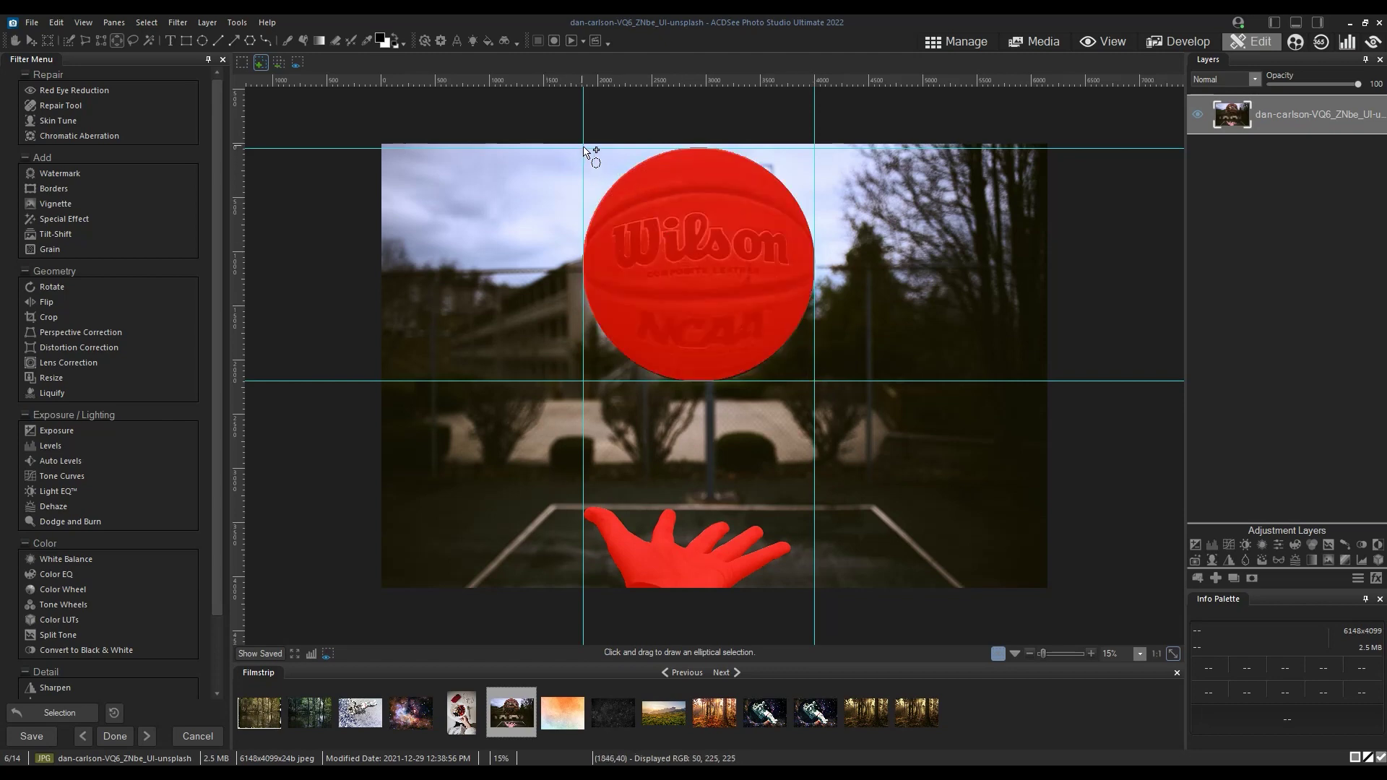
left_click_drag(584, 150, 815, 382)
left_click(814, 379)
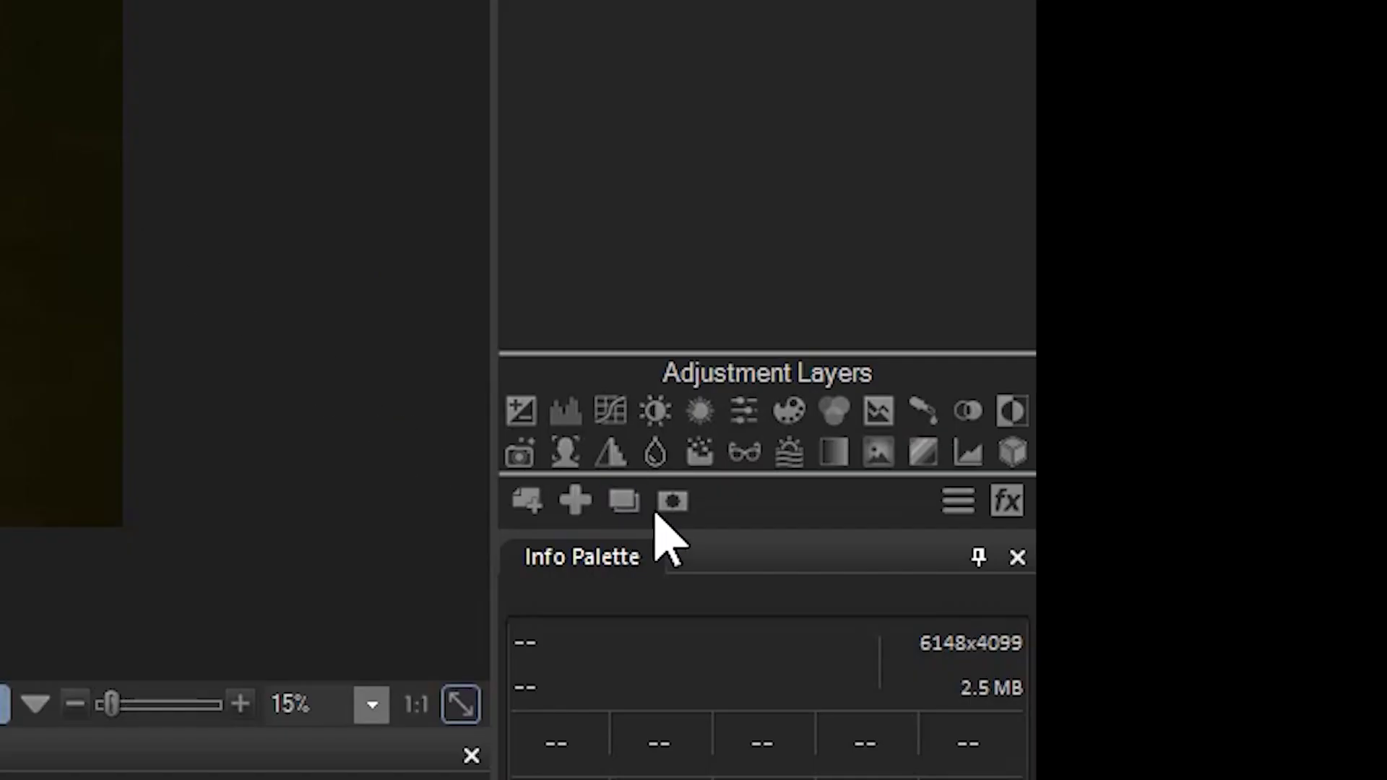
Step: Add a layer mask from the hand and basketball selection, and clear the selection
left_click(670, 504)
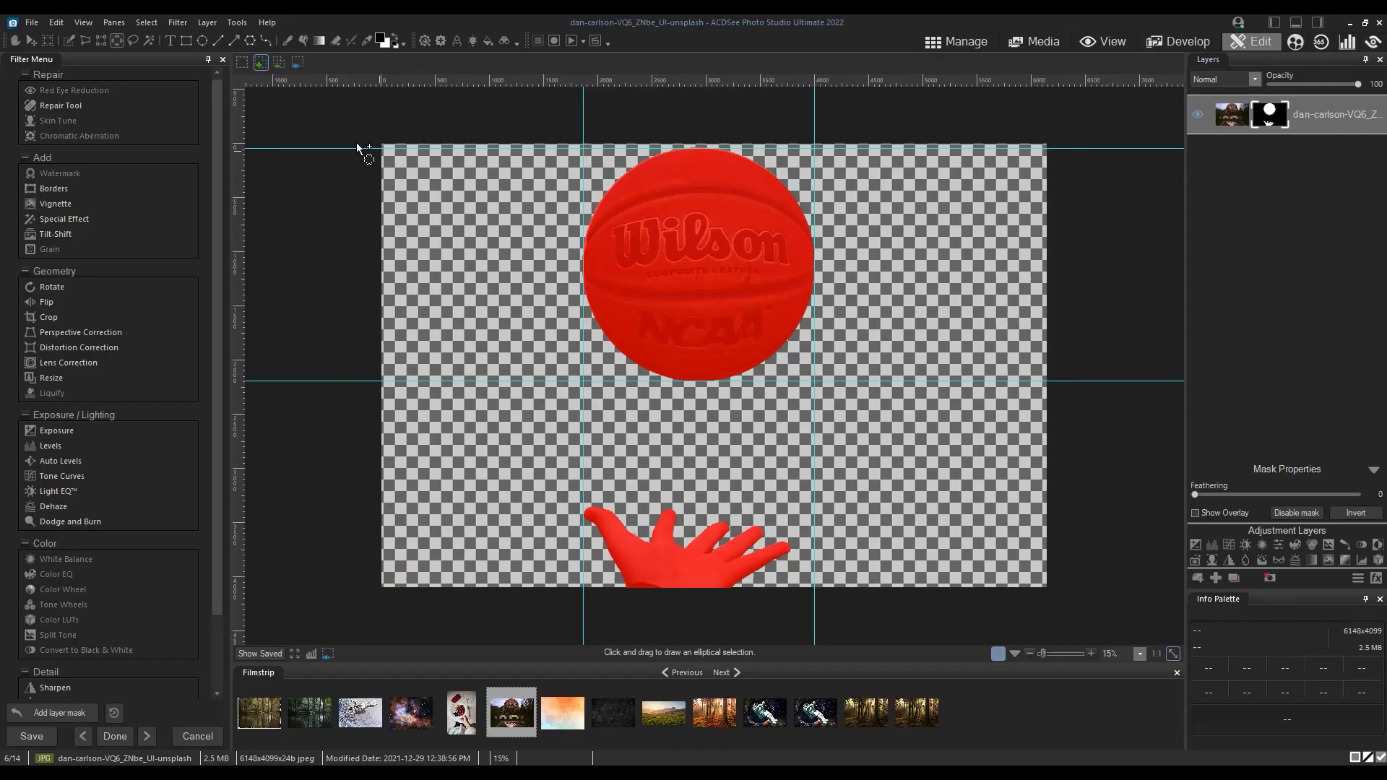
left_click(146, 22)
left_click(161, 47)
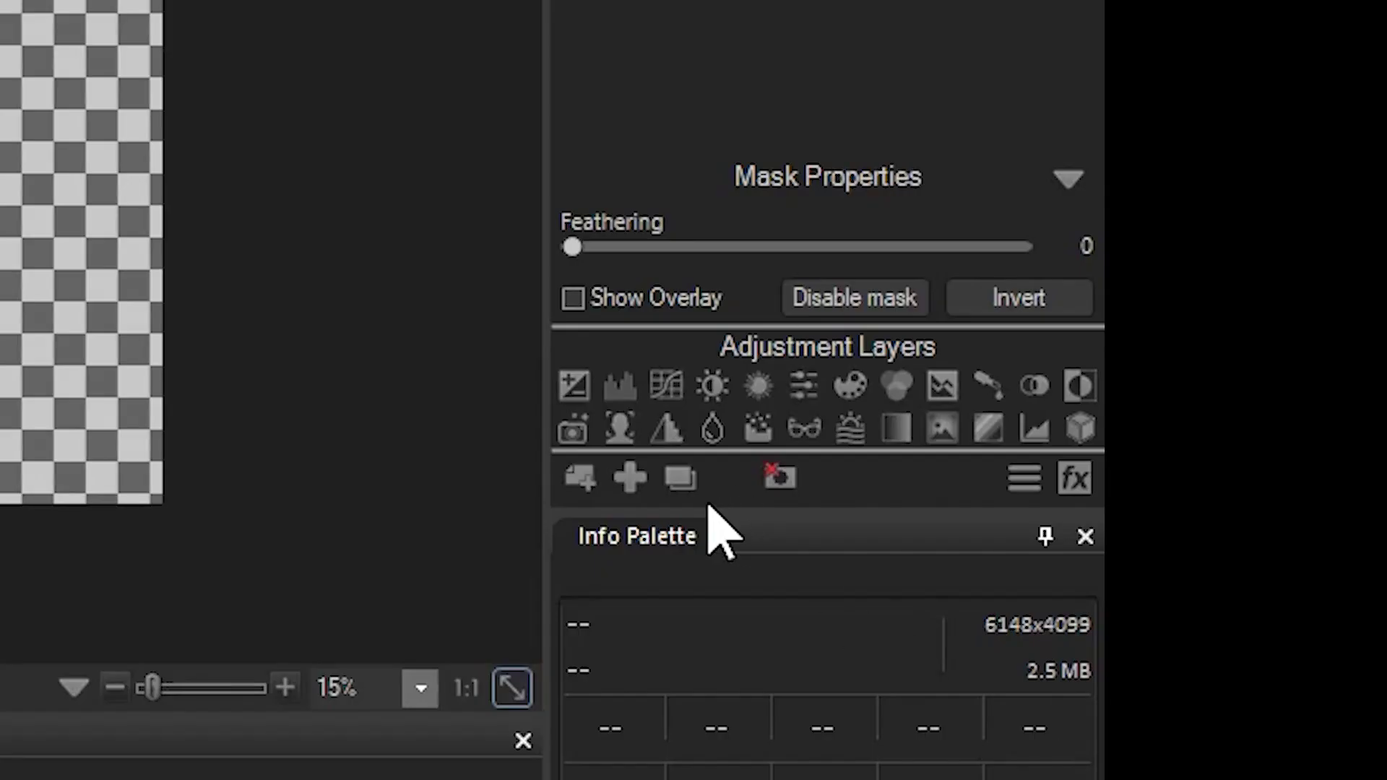
Step: Add a blank layer beneath the masked photo layer and fill it with white
left_click(1216, 578)
left_click_drag(816, 224, 855, 396)
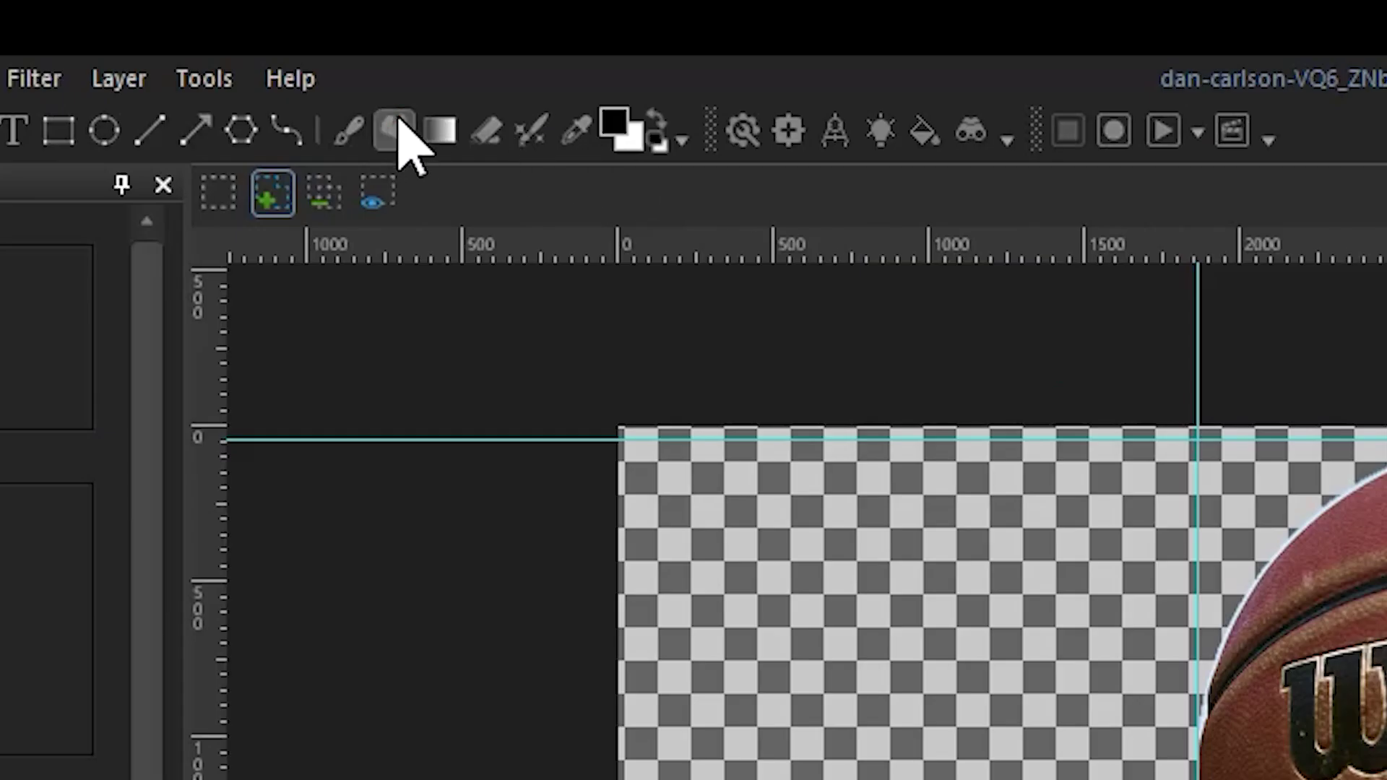
left_click(304, 41)
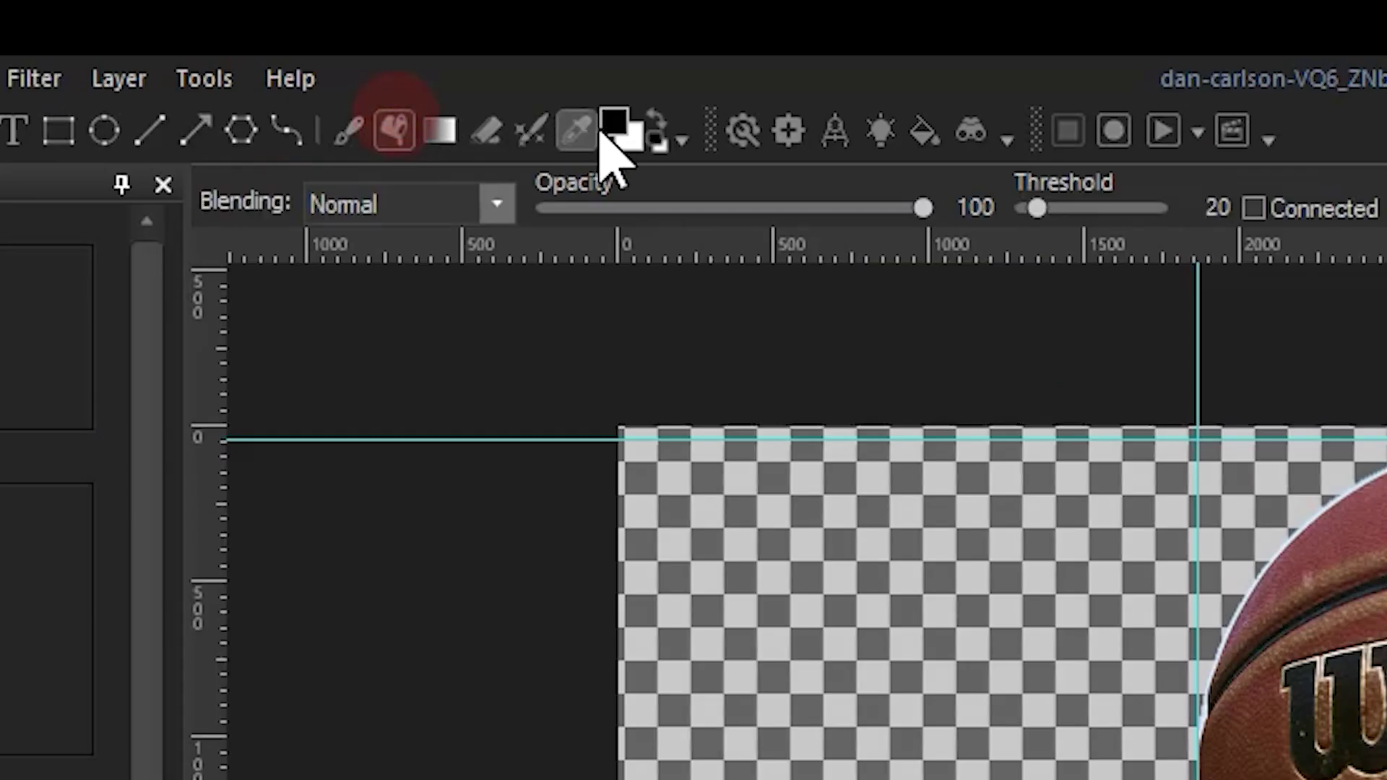
left_click(657, 142)
left_click(652, 114)
left_click(536, 276)
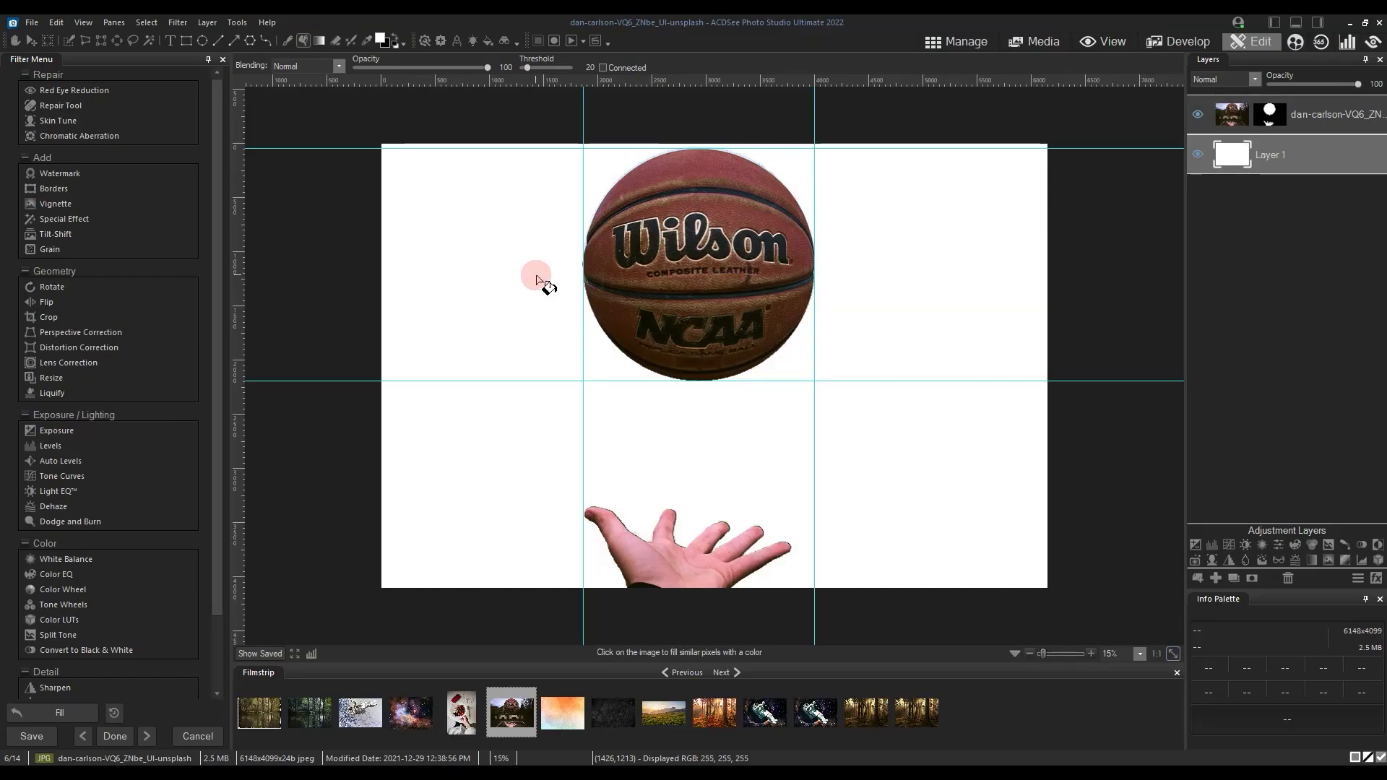
Step: Activate the photo layer's mask and set up the Brush tool with black as the foreground color
scroll(513, 193, "up", 5)
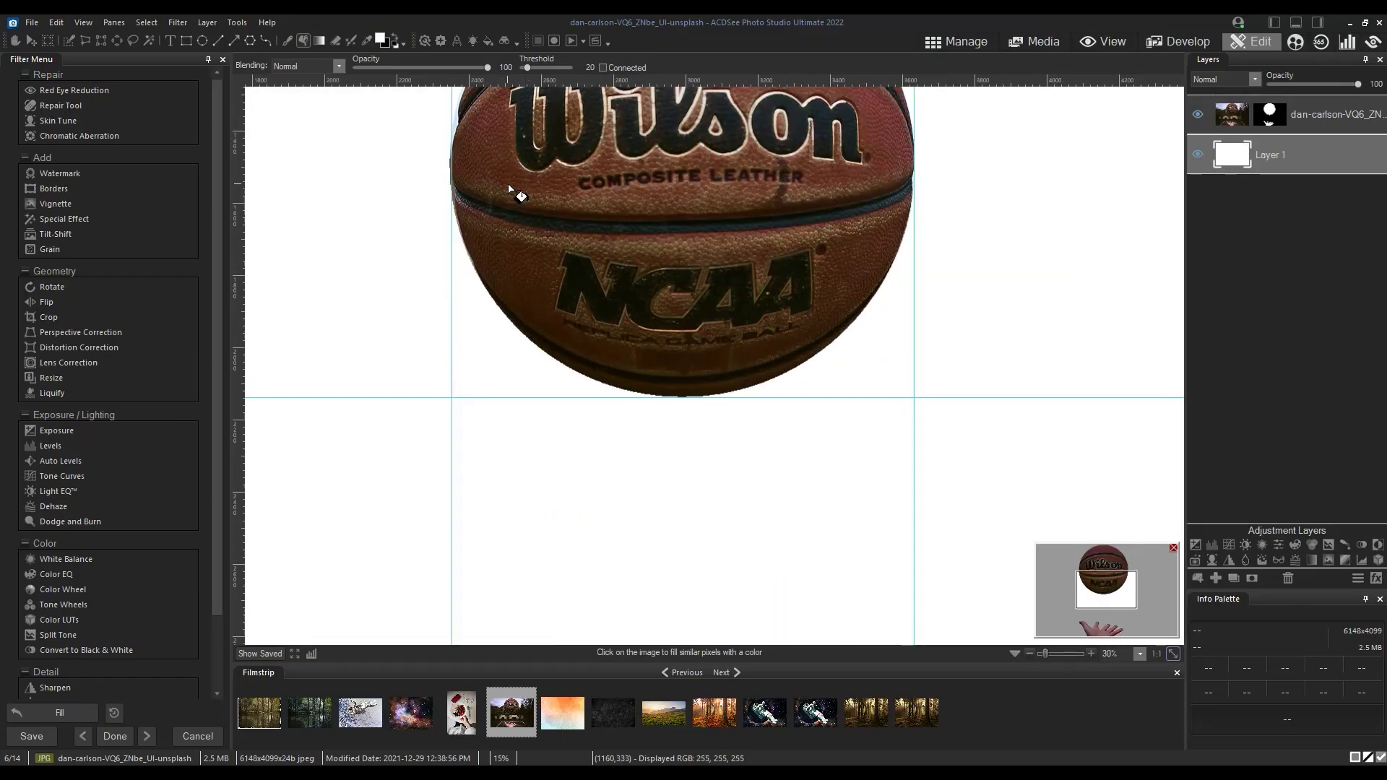
left_click_drag(508, 173, 975, 520)
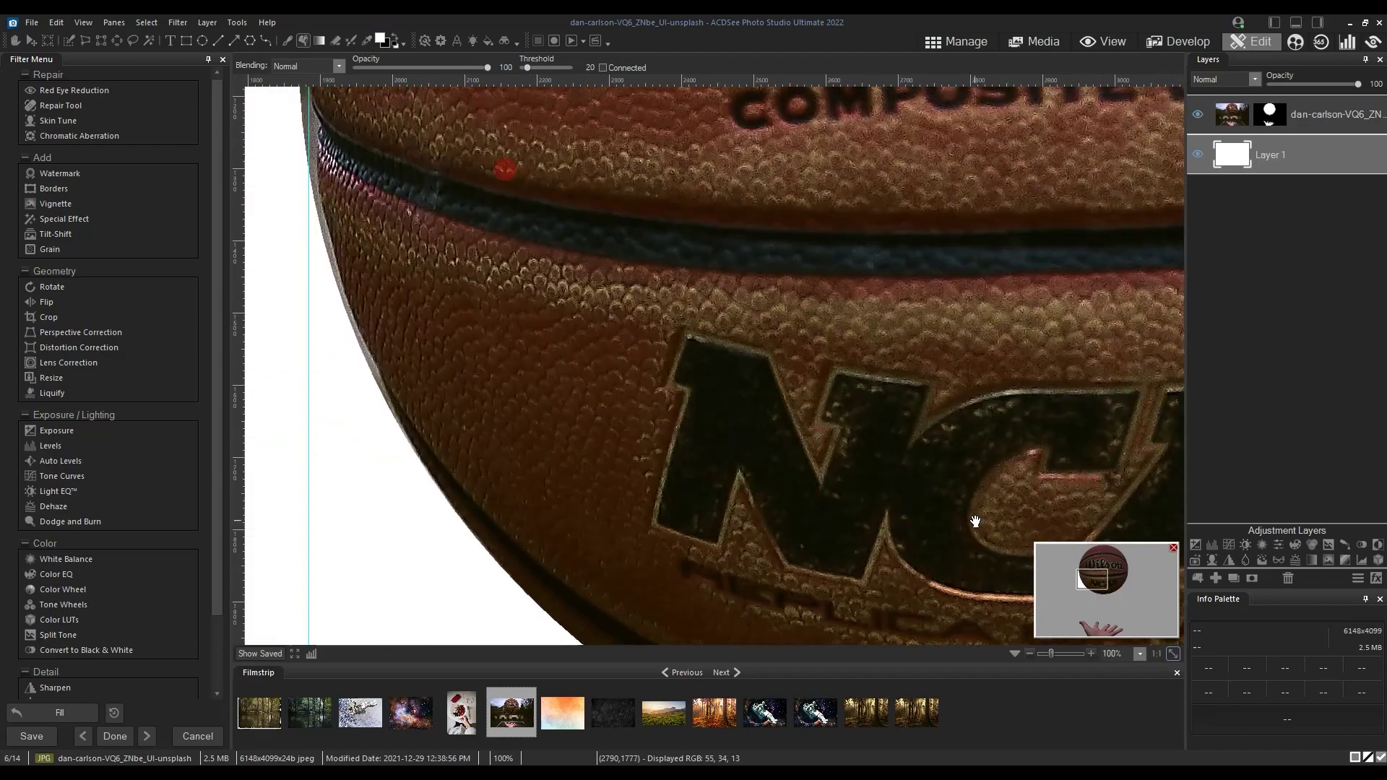
left_click_drag(416, 99, 645, 447)
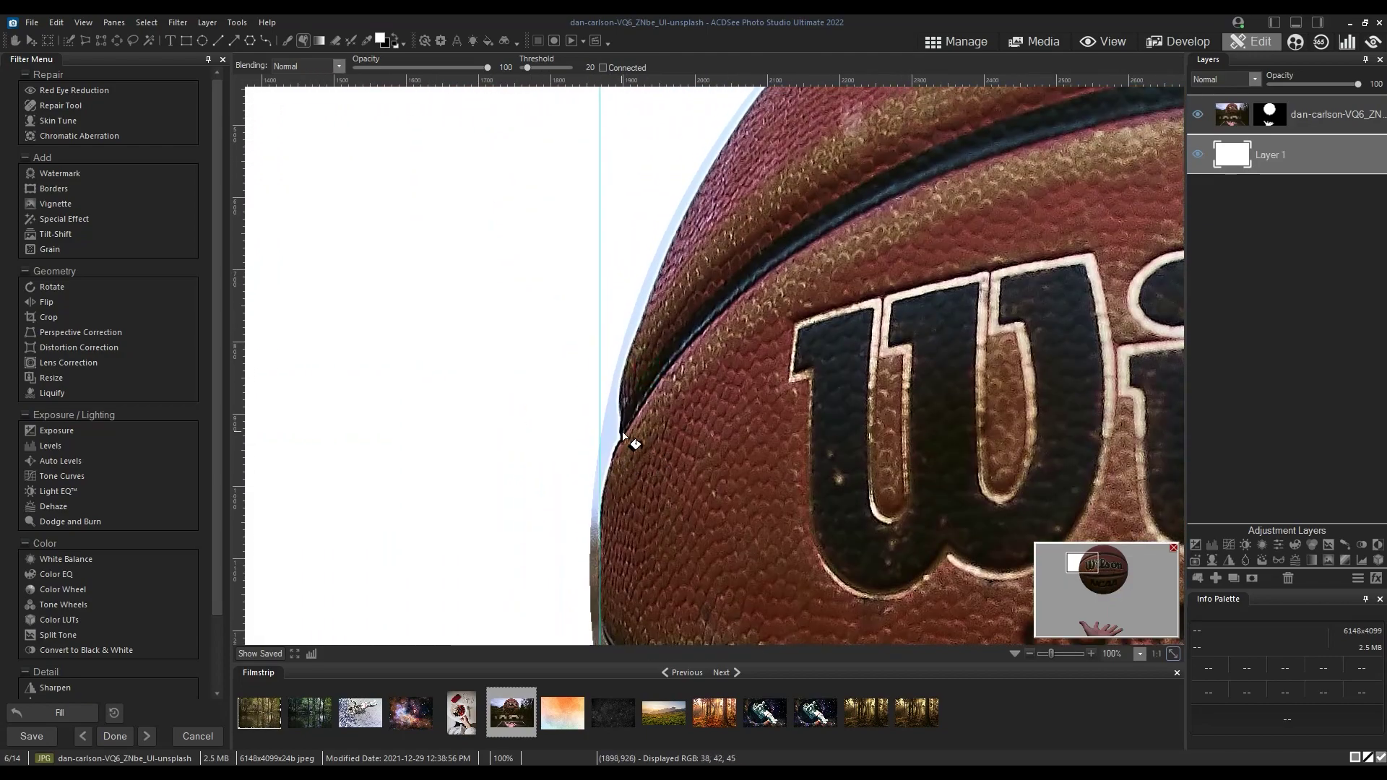
left_click_drag(750, 191, 570, 474)
left_click_drag(1156, 299, 629, 275)
left_click_drag(881, 320, 989, 337)
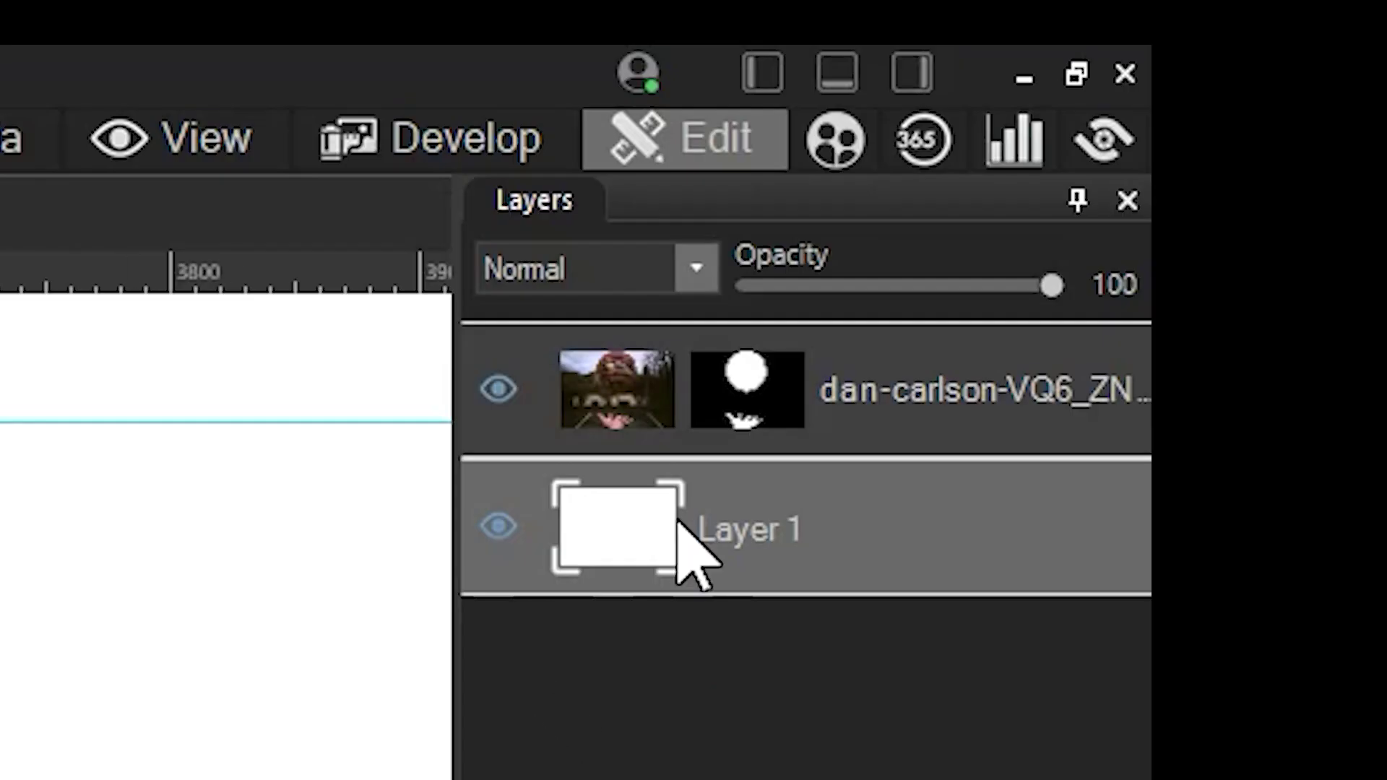
left_click(1270, 114)
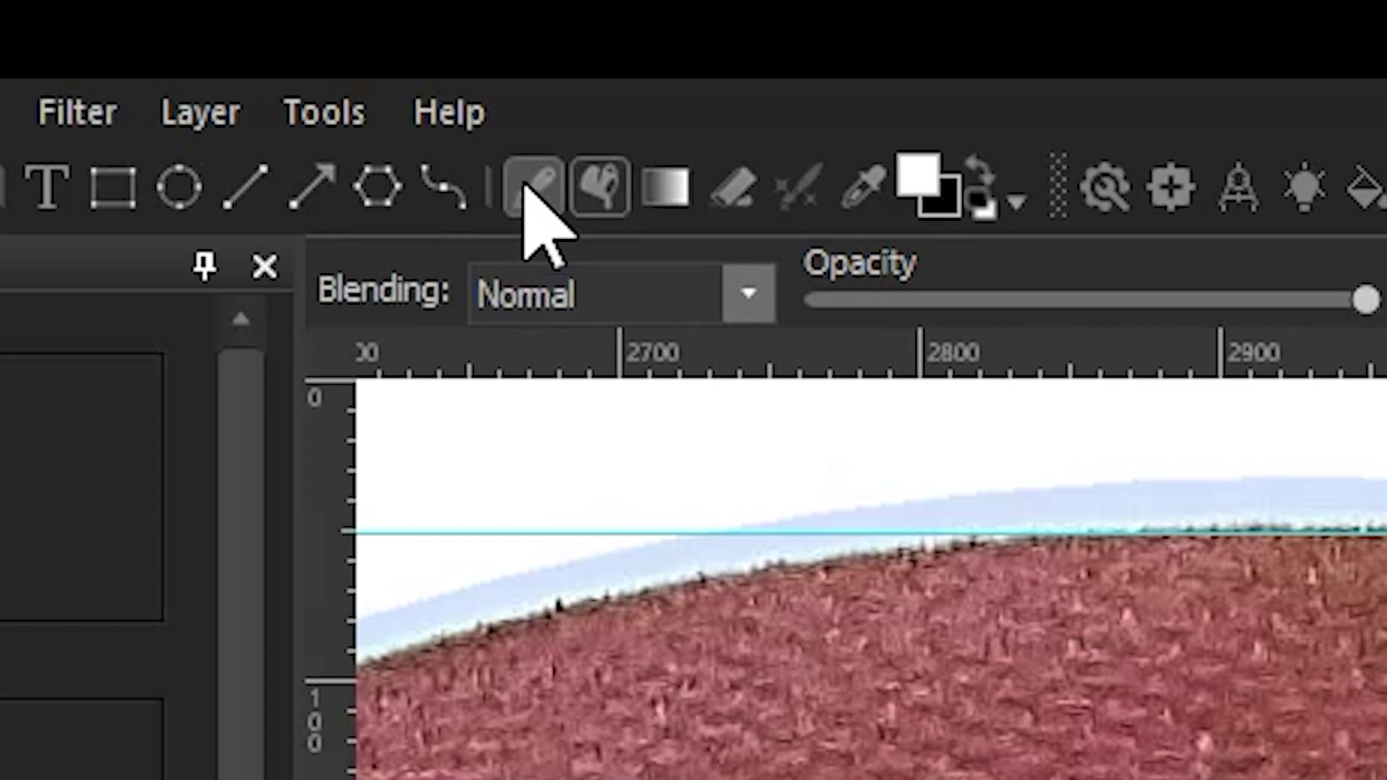
left_click(525, 192)
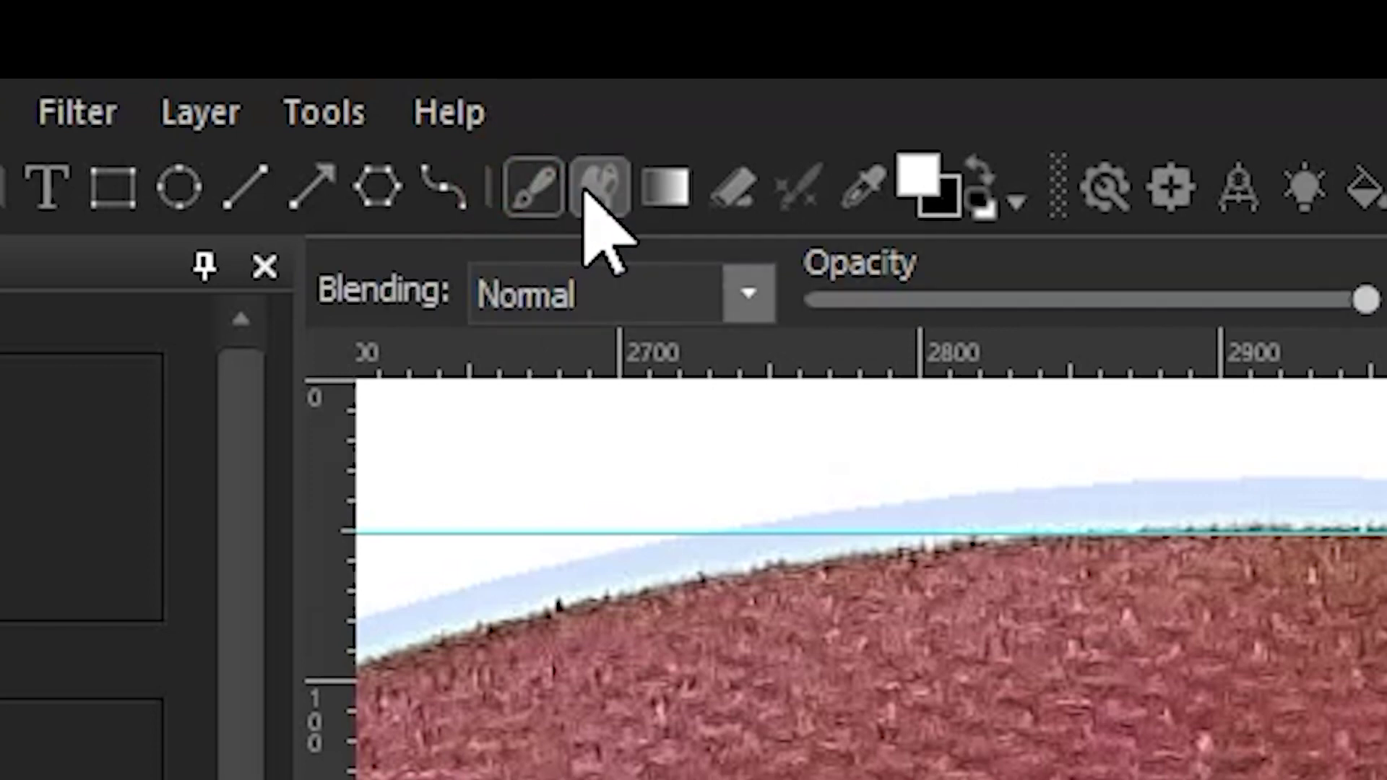
left_click(976, 206)
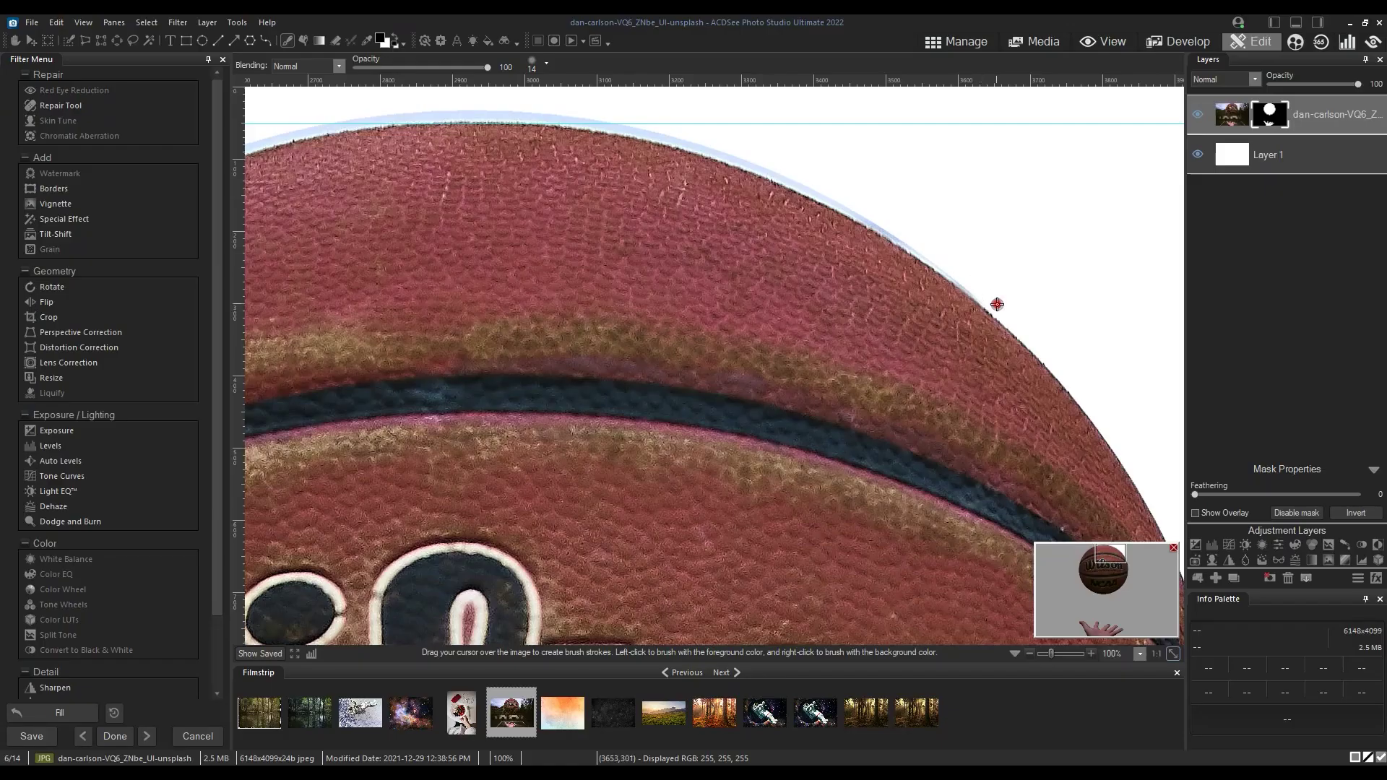
Step: Paint black on the mask along the basketball's upper-right edge to hide the leftover sky fringe
left_click(535, 63)
mouse_move(968, 167)
left_mouse_down()
mouse_move(1041, 174)
mouse_move(984, 175)
mouse_move(1039, 173)
mouse_move(998, 182)
mouse_move(1013, 195)
mouse_move(1043, 178)
left_mouse_up()
scroll(968, 238, "up", 2)
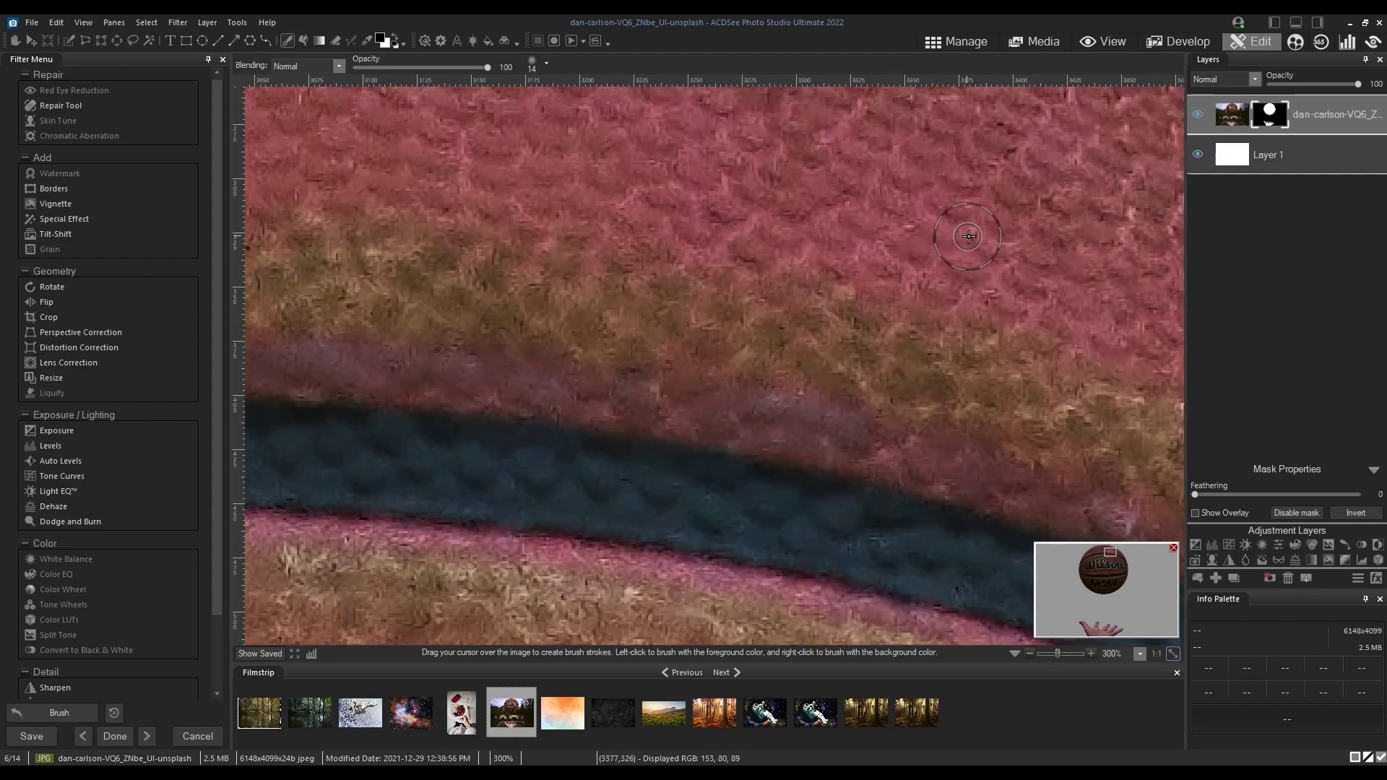
scroll(971, 231, "down", 1)
left_click_drag(1070, 207, 802, 338)
mouse_move(999, 360)
left_mouse_down()
mouse_move(790, 225)
mouse_move(985, 356)
left_mouse_up()
left_click_drag(789, 206, 732, 178)
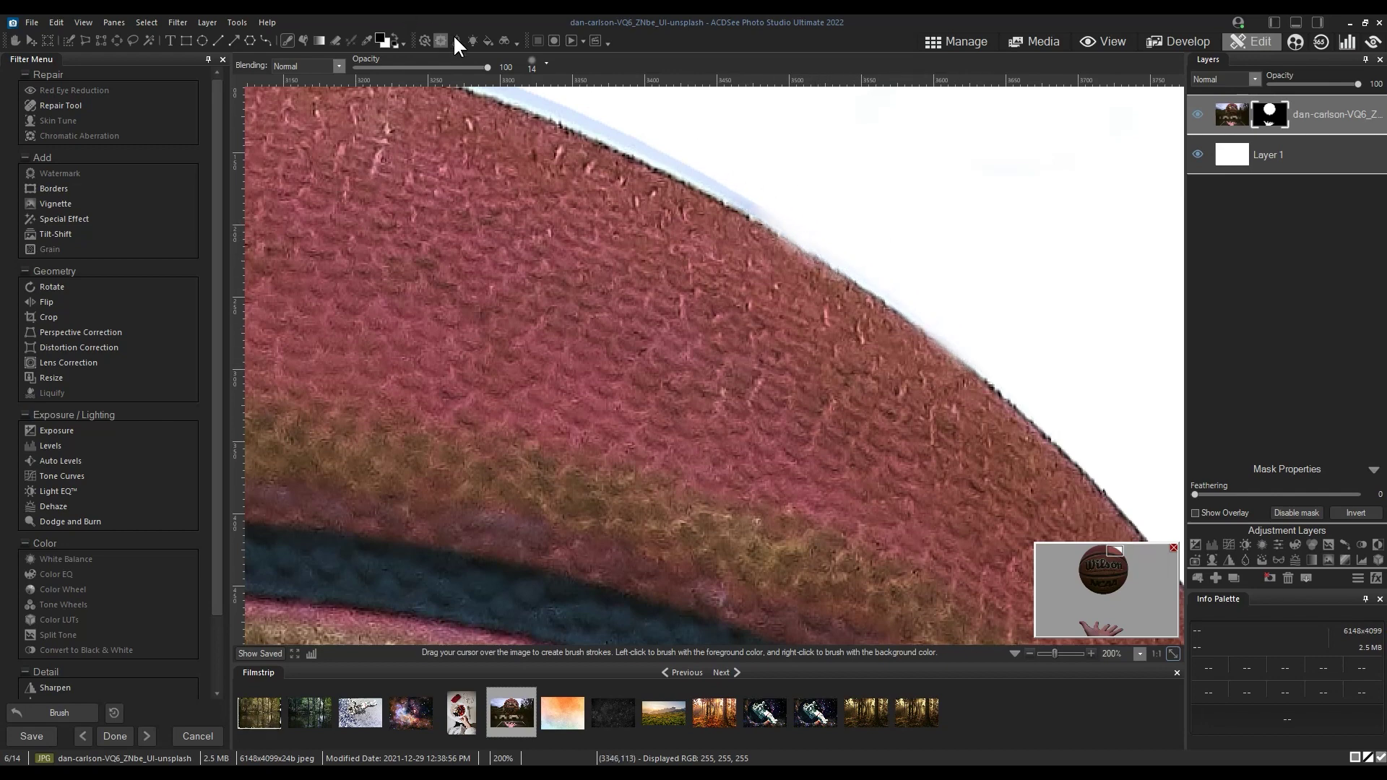
Step: Set the brush nib width to 21 and mask out the blue fringe from the upper-right edge toward the ball's top
left_click(536, 62)
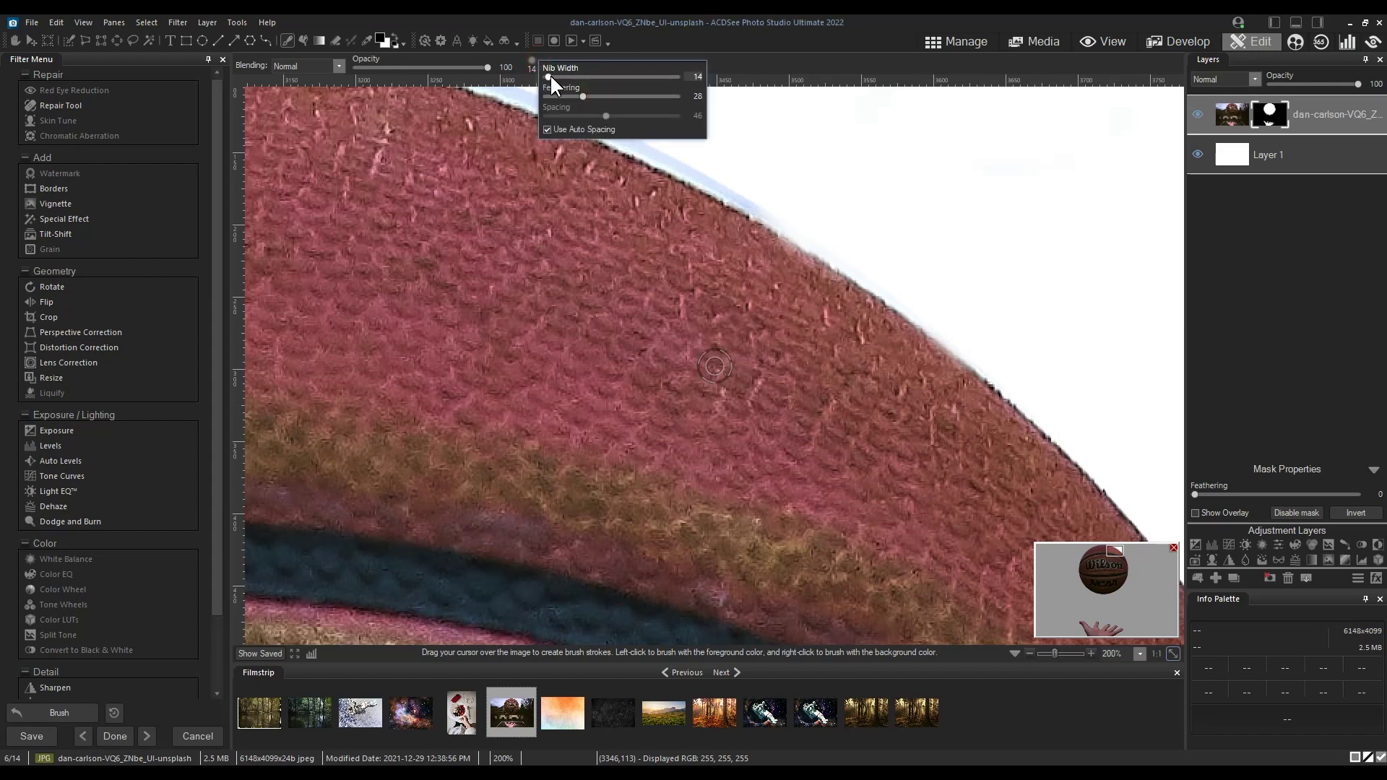
left_click_drag(549, 77, 547, 76)
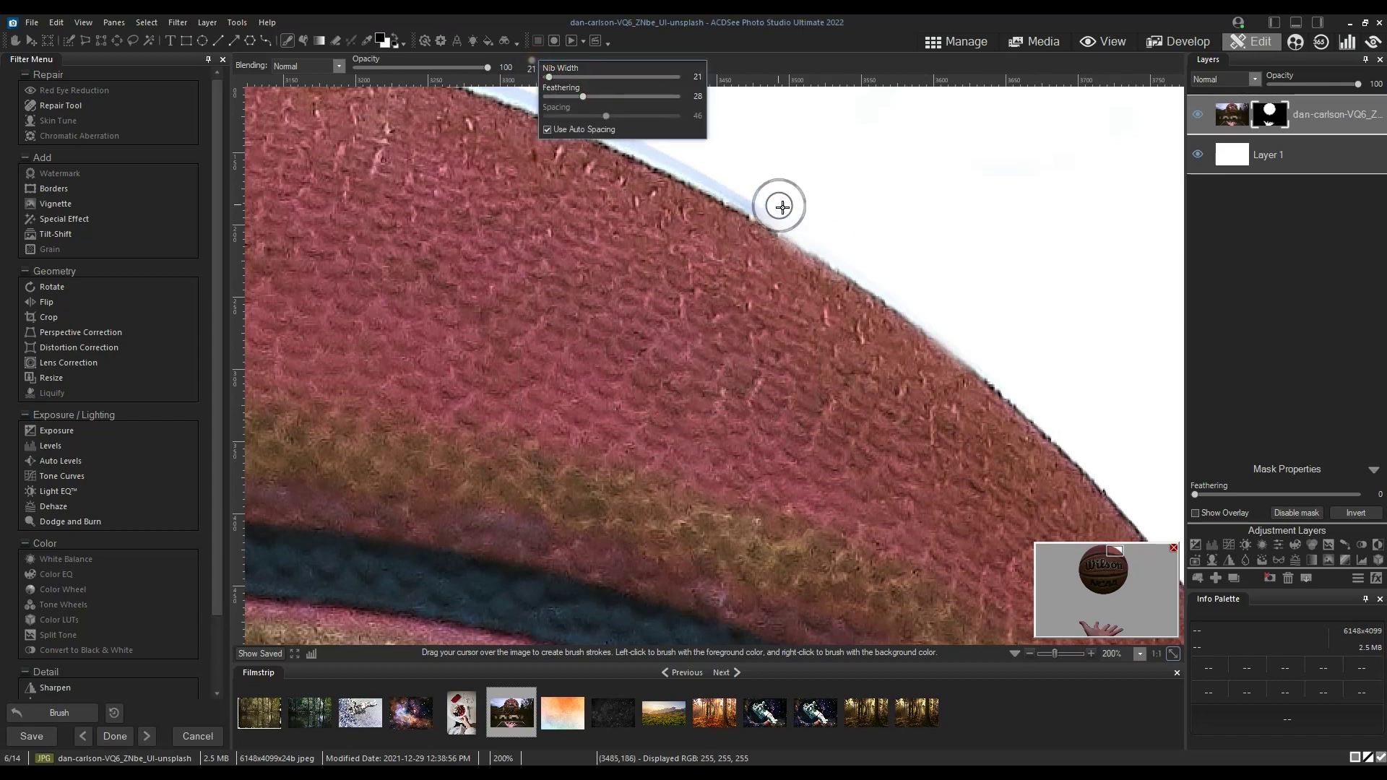
left_click_drag(787, 208, 703, 163)
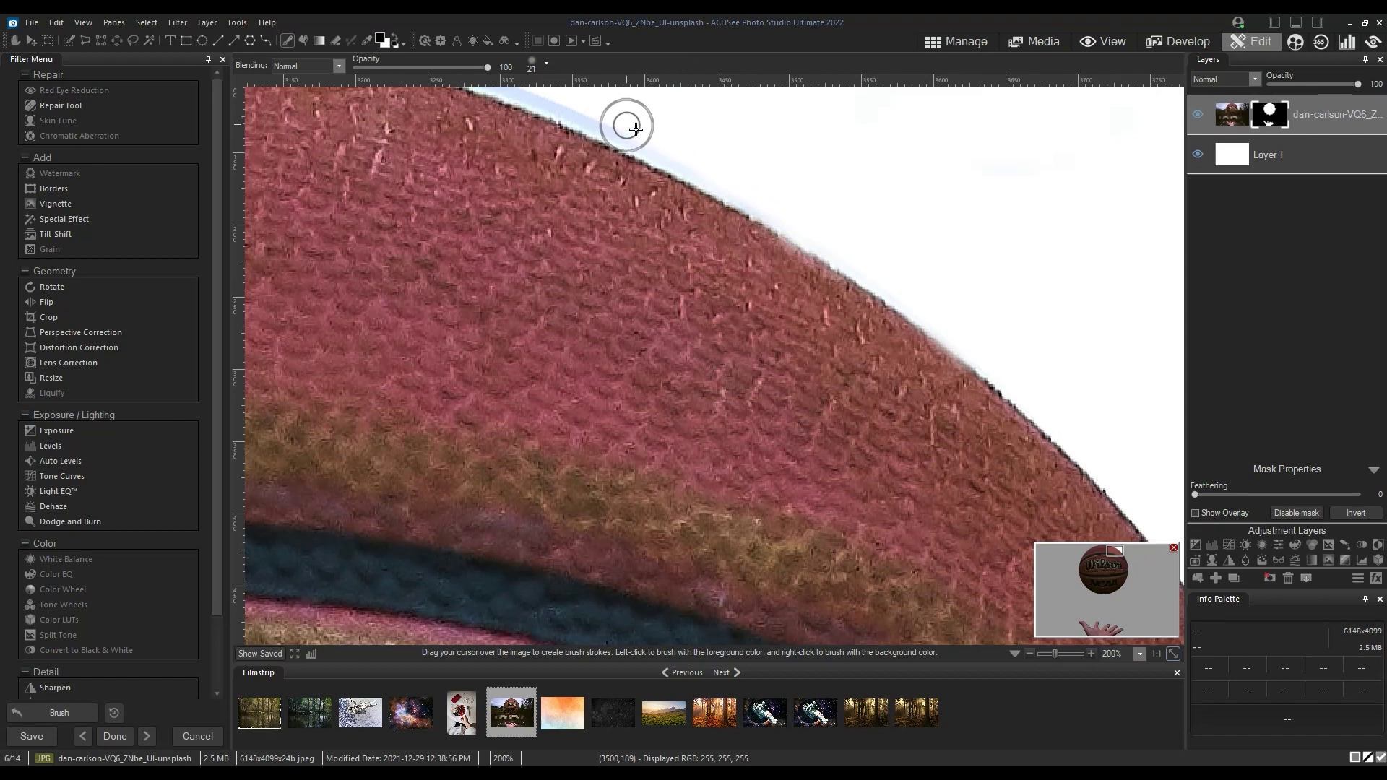
mouse_move(610, 167)
left_mouse_down()
mouse_move(722, 235)
mouse_move(908, 301)
left_mouse_up()
left_click_drag(943, 258, 699, 172)
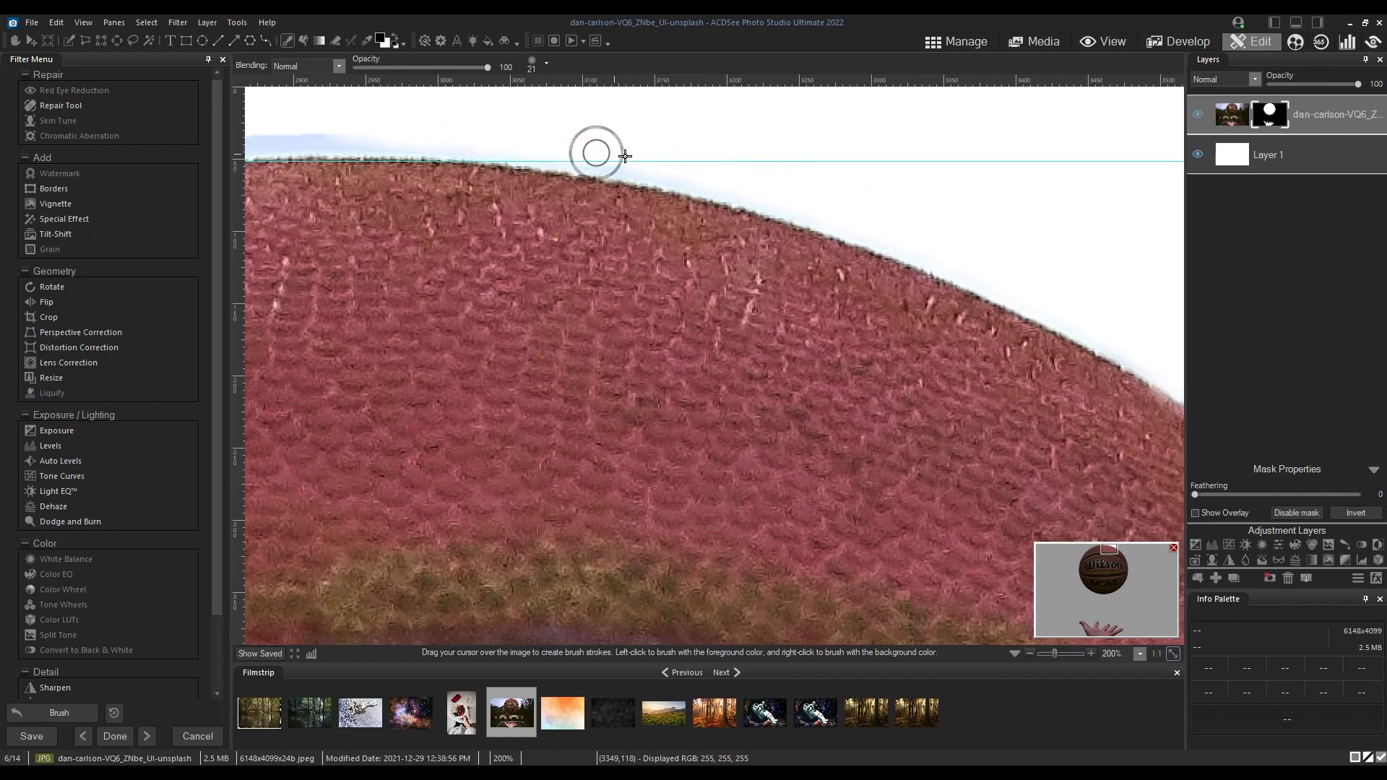
Step: Continue masking out the blue fringe with black over the top of the basketball and down its upper-left edge
key("space")
left_click_drag(427, 235, 1045, 306)
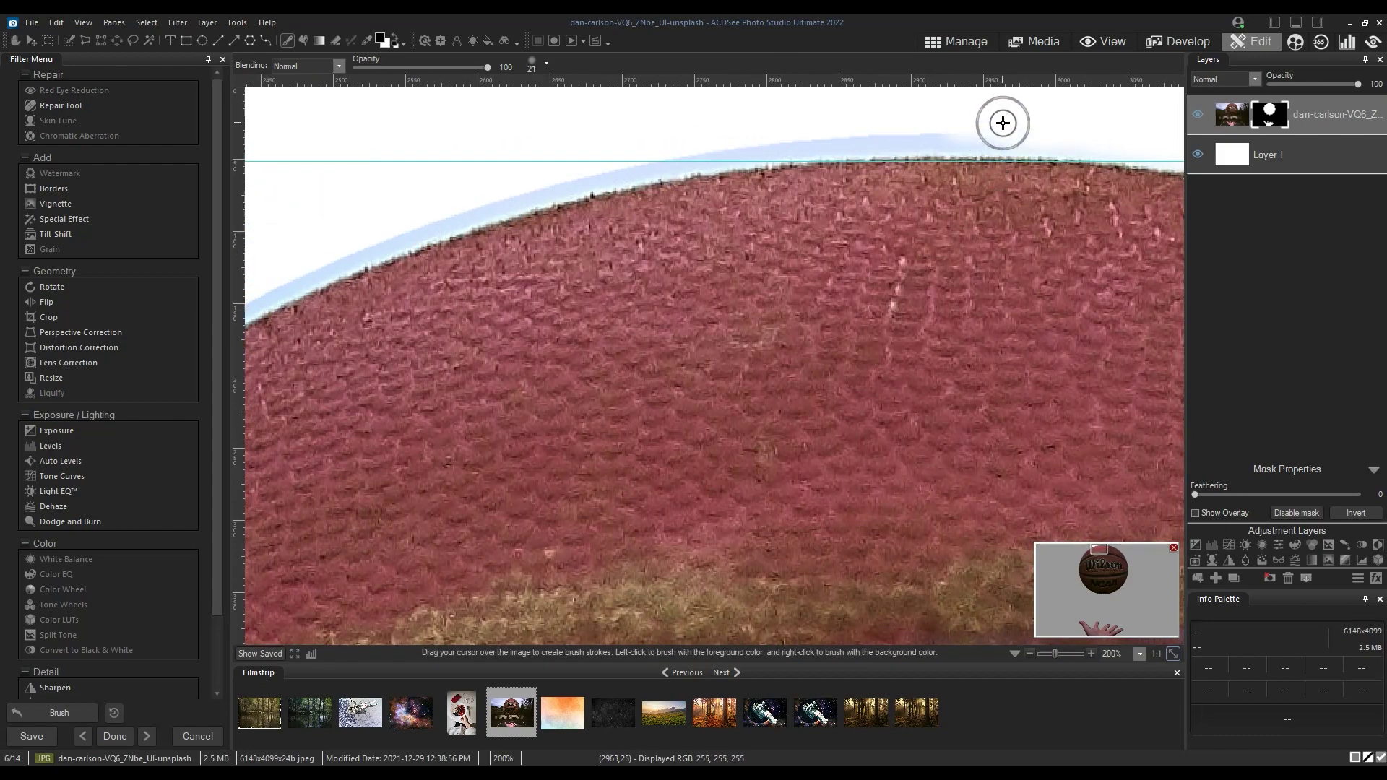
mouse_move(1003, 123)
left_mouse_down()
mouse_move(670, 152)
mouse_move(620, 160)
mouse_move(864, 131)
mouse_move(462, 195)
mouse_move(561, 170)
mouse_move(433, 203)
mouse_move(584, 167)
mouse_move(475, 209)
mouse_move(598, 176)
left_mouse_up()
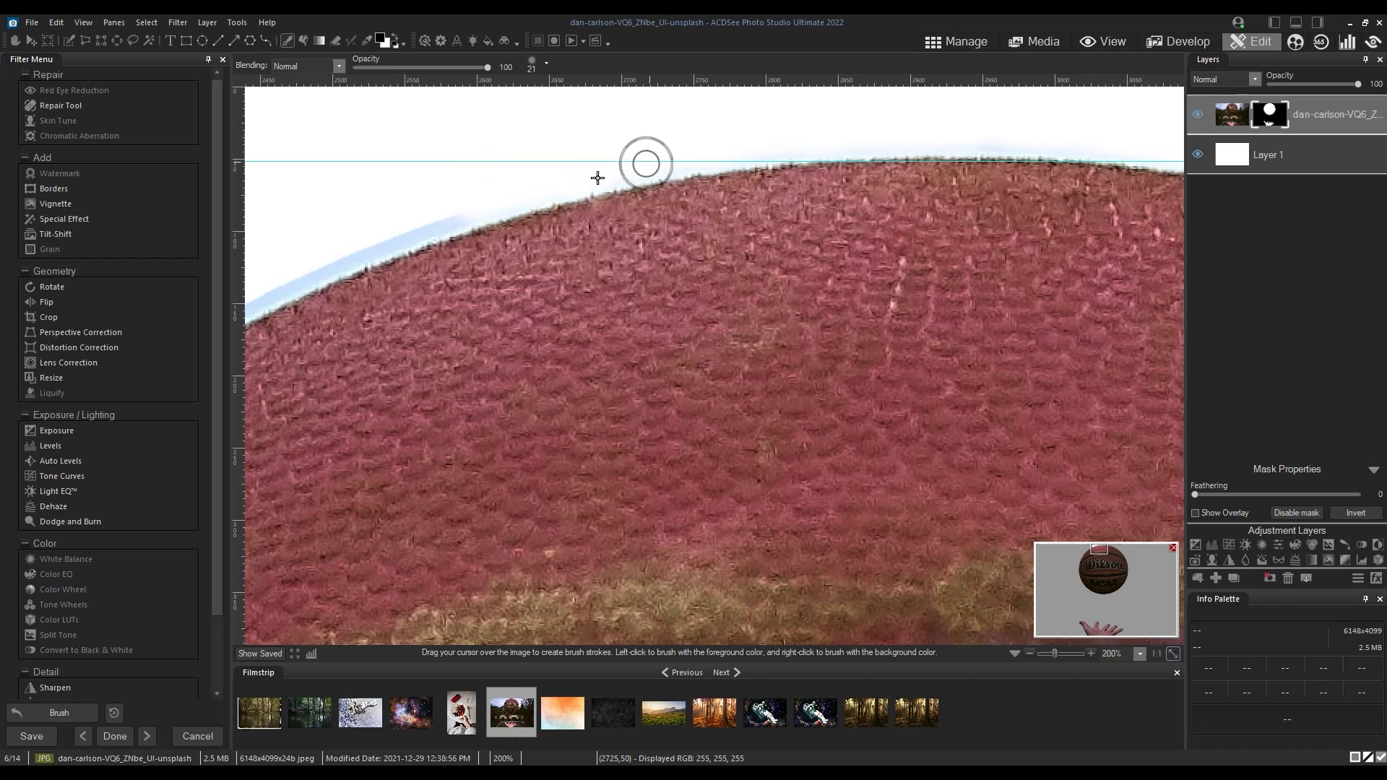
left_click_drag(471, 276, 917, 255)
mouse_move(934, 190)
left_mouse_down()
mouse_move(811, 215)
mouse_move(881, 190)
mouse_move(729, 240)
mouse_move(807, 226)
left_mouse_up()
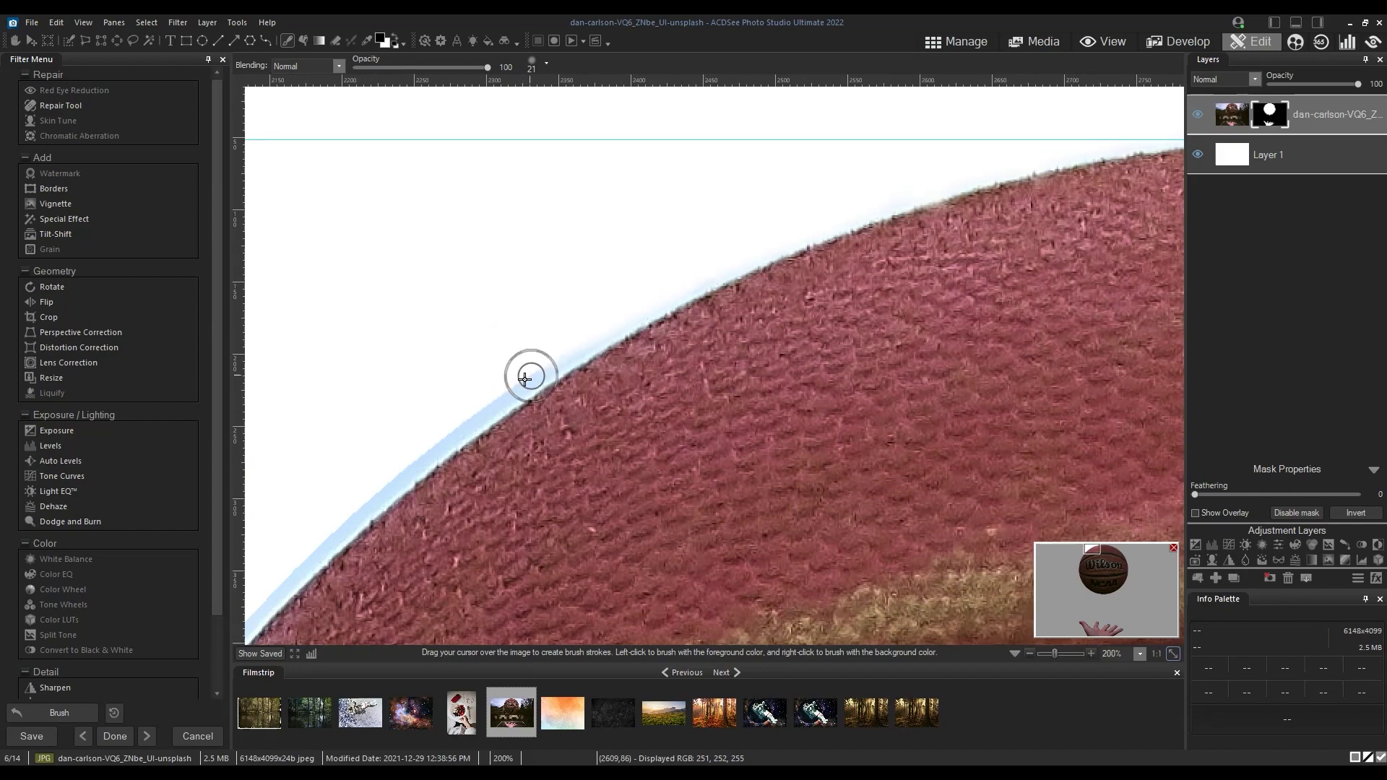
mouse_move(525, 379)
left_mouse_down()
mouse_move(575, 357)
mouse_move(477, 403)
mouse_move(534, 373)
left_mouse_up()
mouse_move(474, 475)
left_mouse_down()
mouse_move(854, 303)
mouse_move(839, 137)
left_mouse_up()
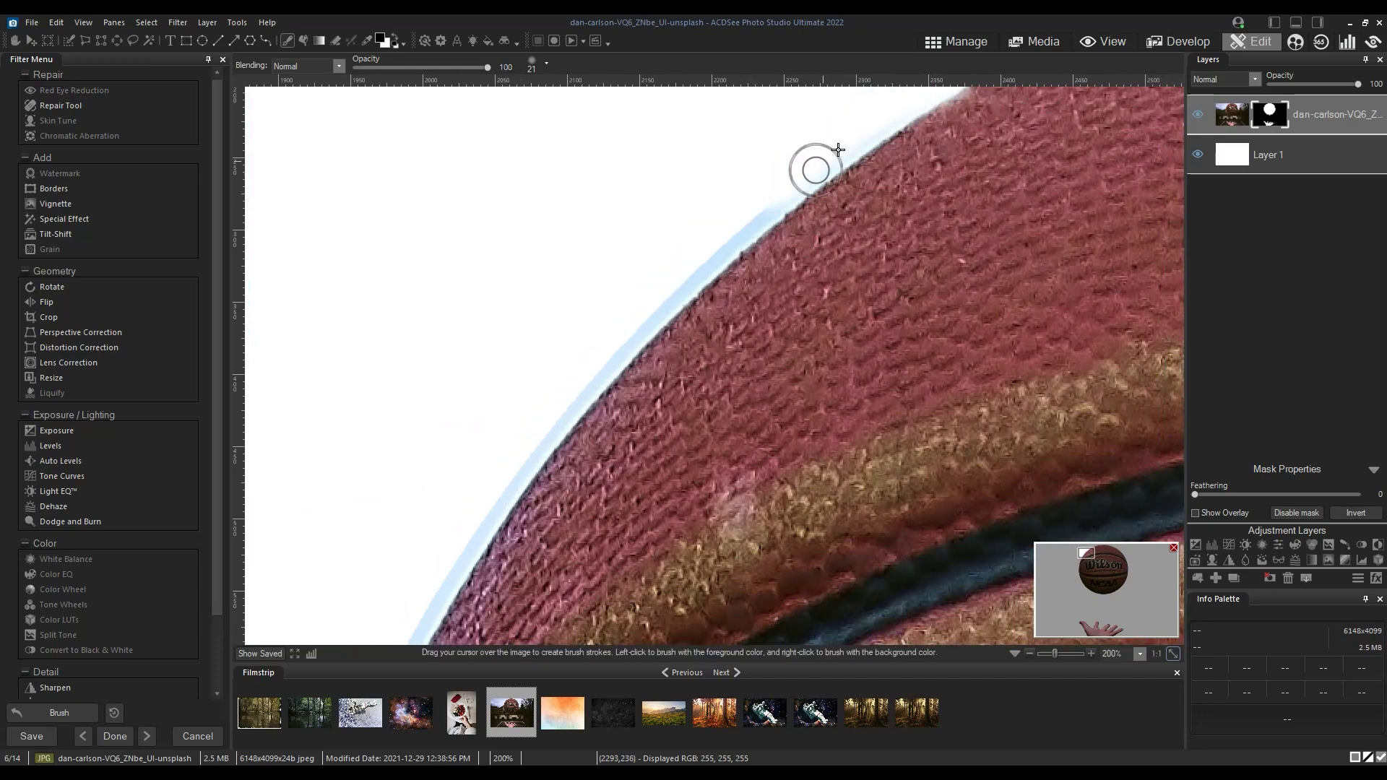